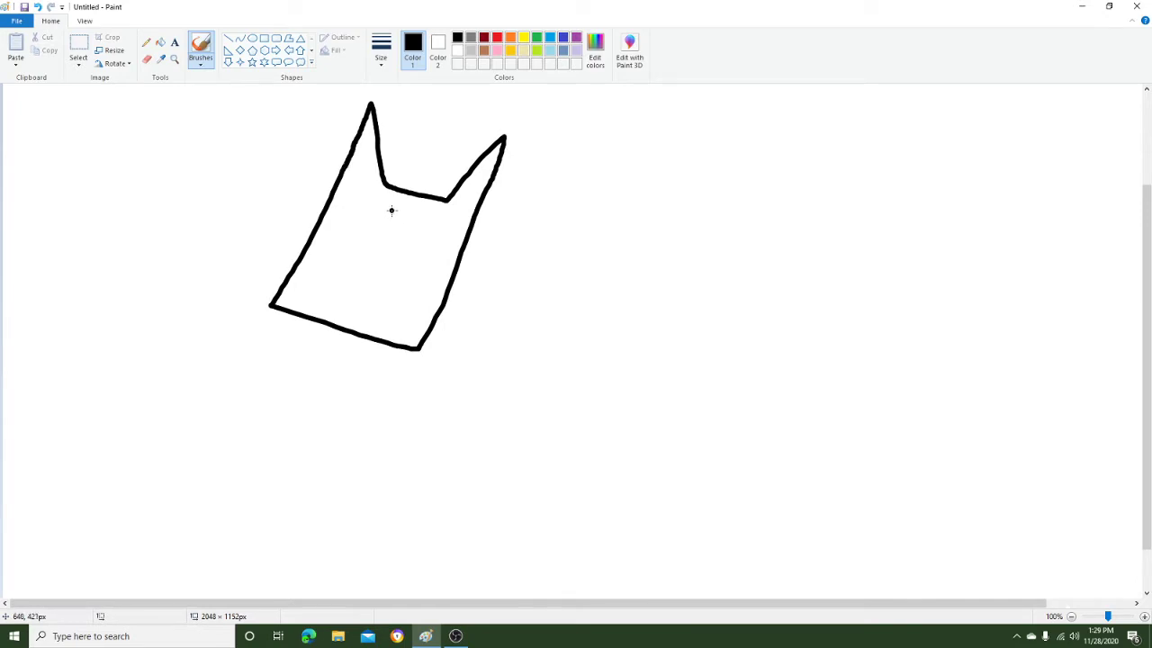
- Draw the round hood opening and, inside it, a face with jagged hair, round eyes, a pointed nose and a smile
{"action": "mouse_move", "coordinate": [391, 211]}
{"action": "left_mouse_down"}
{"action": "mouse_move", "coordinate": [359, 216]}
{"action": "mouse_move", "coordinate": [318, 269]}
{"action": "mouse_move", "coordinate": [350, 313]}
{"action": "mouse_move", "coordinate": [407, 317]}
{"action": "mouse_move", "coordinate": [431, 281]}
{"action": "mouse_move", "coordinate": [433, 232]}
{"action": "mouse_move", "coordinate": [402, 213]}
{"action": "mouse_move", "coordinate": [361, 239]}
{"action": "mouse_move", "coordinate": [340, 284]}
{"action": "mouse_move", "coordinate": [367, 308]}
{"action": "mouse_move", "coordinate": [397, 300]}
{"action": "mouse_move", "coordinate": [411, 237]}
{"action": "mouse_move", "coordinate": [380, 226]}
{"action": "mouse_move", "coordinate": [367, 249]}
{"action": "mouse_move", "coordinate": [389, 241]}
{"action": "mouse_move", "coordinate": [390, 254]}
{"action": "mouse_move", "coordinate": [407, 255]}
{"action": "mouse_move", "coordinate": [383, 287]}
{"action": "mouse_move", "coordinate": [354, 264]}
{"action": "mouse_move", "coordinate": [356, 275]}
{"action": "mouse_move", "coordinate": [359, 263]}
{"action": "mouse_move", "coordinate": [396, 280]}
{"action": "left_mouse_up"}
{"action": "key", "text": "ctrl+z"}
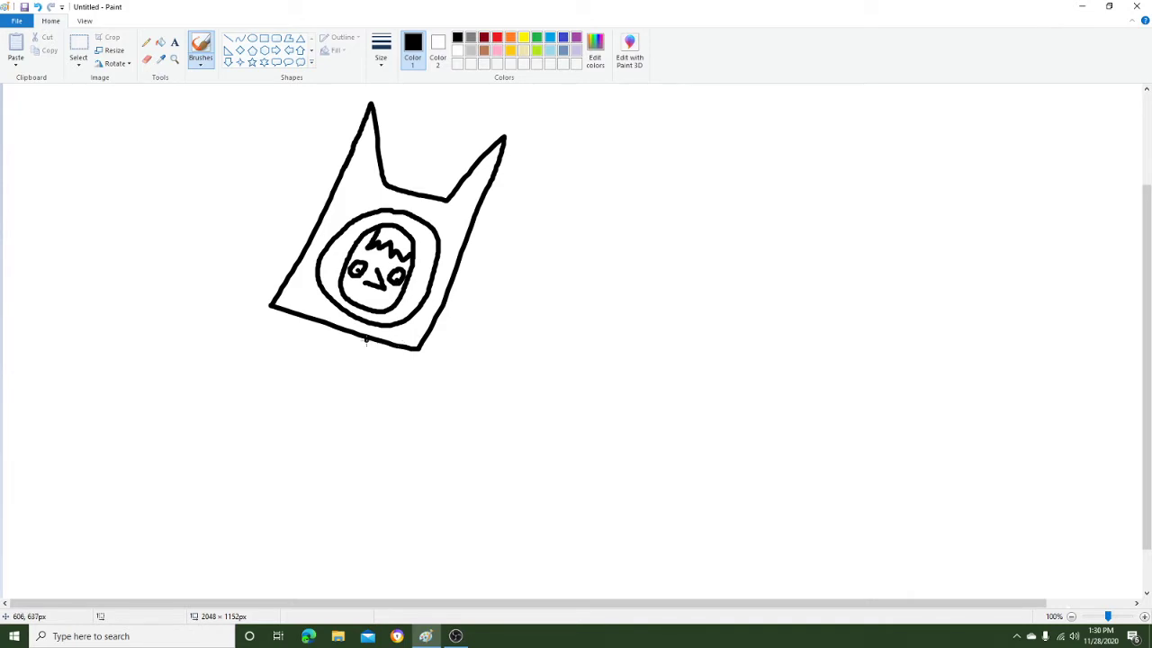
{"action": "mouse_move", "coordinate": [357, 291]}
{"action": "left_mouse_down"}
{"action": "mouse_move", "coordinate": [371, 305]}
{"action": "mouse_move", "coordinate": [396, 289]}
{"action": "left_mouse_up"}
- Draw the neck and torso below the head, with two straps and a rounded backpack bulging out on both sides
{"action": "mouse_move", "coordinate": [349, 335]}
{"action": "left_mouse_down"}
{"action": "mouse_move", "coordinate": [382, 356]}
{"action": "mouse_move", "coordinate": [339, 454]}
{"action": "mouse_move", "coordinate": [296, 444]}
{"action": "mouse_move", "coordinate": [284, 420]}
{"action": "mouse_move", "coordinate": [310, 335]}
{"action": "mouse_move", "coordinate": [338, 337]}
{"action": "mouse_move", "coordinate": [331, 359]}
{"action": "mouse_move", "coordinate": [347, 355]}
{"action": "mouse_move", "coordinate": [364, 387]}
{"action": "left_mouse_up"}
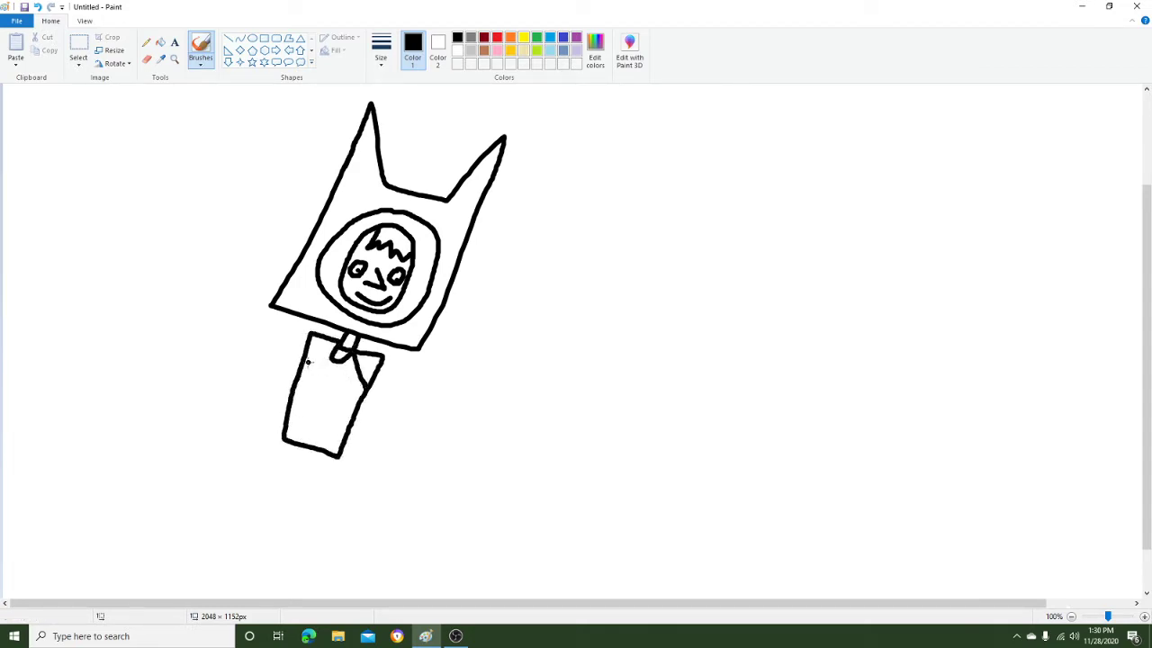
{"action": "left_click_drag", "start_coordinate": [307, 362], "coordinate": [326, 349]}
{"action": "mouse_move", "coordinate": [290, 441]}
{"action": "left_mouse_down"}
{"action": "mouse_move", "coordinate": [308, 404]}
{"action": "mouse_move", "coordinate": [309, 334]}
{"action": "mouse_move", "coordinate": [323, 336]}
{"action": "mouse_move", "coordinate": [323, 351]}
{"action": "mouse_move", "coordinate": [290, 437]}
{"action": "left_mouse_up"}
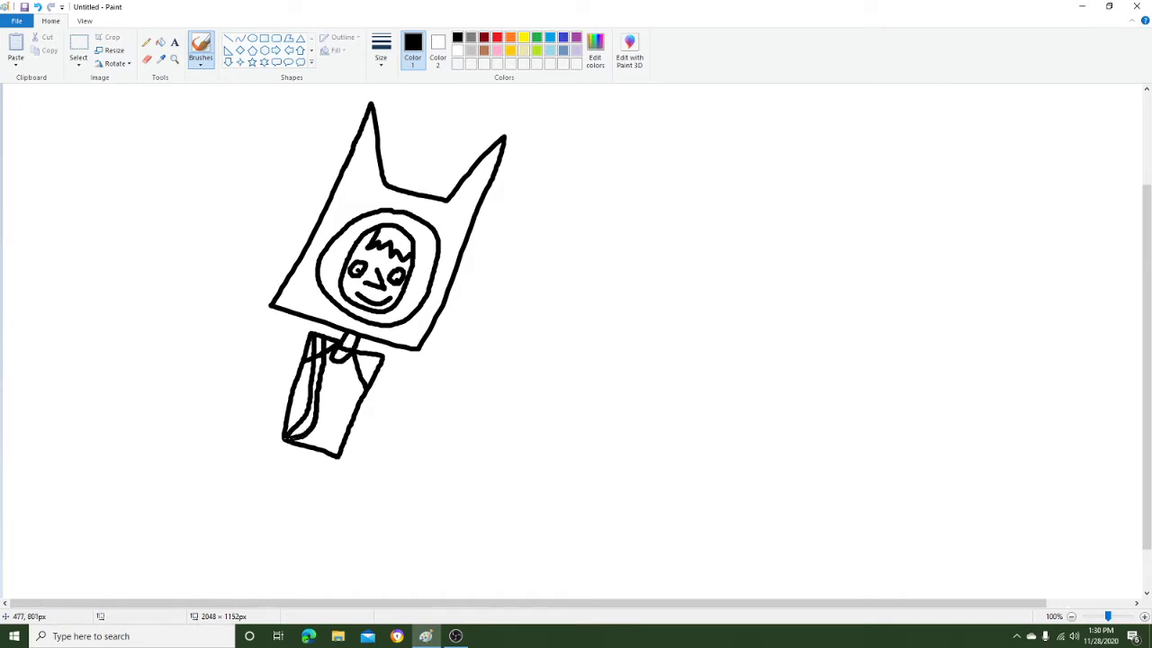
{"action": "mouse_move", "coordinate": [378, 351]}
{"action": "left_mouse_down"}
{"action": "mouse_move", "coordinate": [338, 391]}
{"action": "mouse_move", "coordinate": [328, 449]}
{"action": "mouse_move", "coordinate": [337, 454]}
{"action": "mouse_move", "coordinate": [343, 405]}
{"action": "mouse_move", "coordinate": [364, 374]}
{"action": "mouse_move", "coordinate": [415, 403]}
{"action": "mouse_move", "coordinate": [375, 349]}
{"action": "mouse_move", "coordinate": [354, 349]}
{"action": "mouse_move", "coordinate": [388, 346]}
{"action": "mouse_move", "coordinate": [405, 394]}
{"action": "mouse_move", "coordinate": [378, 443]}
{"action": "mouse_move", "coordinate": [341, 459]}
{"action": "left_mouse_up"}
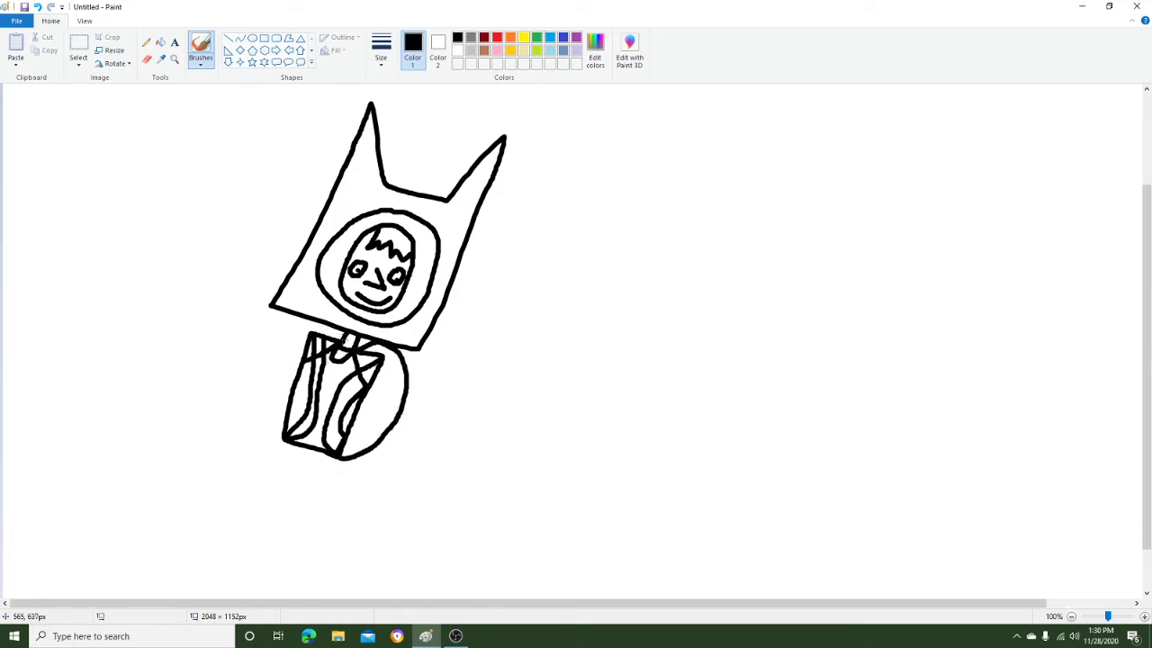
{"action": "mouse_move", "coordinate": [346, 338]}
{"action": "left_mouse_down"}
{"action": "mouse_move", "coordinate": [278, 321]}
{"action": "mouse_move", "coordinate": [209, 377]}
{"action": "mouse_move", "coordinate": [234, 424]}
{"action": "mouse_move", "coordinate": [284, 441]}
{"action": "left_mouse_up"}
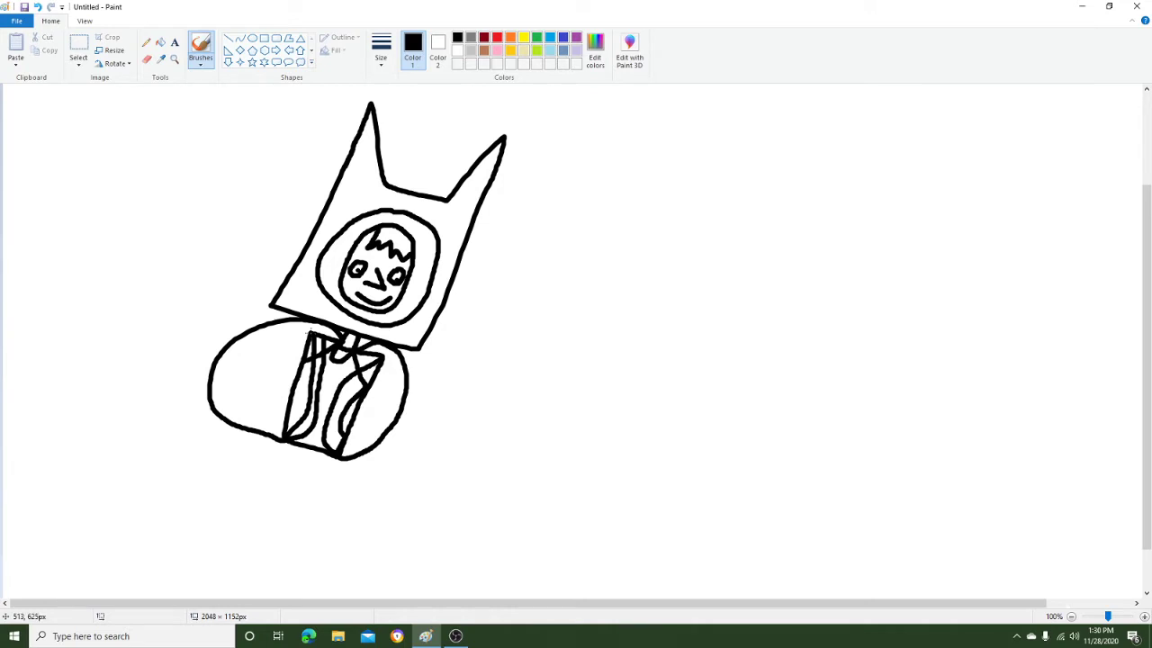
- Draw the character's two arms with fingered hands, one hanging down and the other reaching out to the side
{"action": "mouse_move", "coordinate": [312, 329]}
{"action": "left_mouse_down"}
{"action": "mouse_move", "coordinate": [273, 350]}
{"action": "mouse_move", "coordinate": [242, 398]}
{"action": "mouse_move", "coordinate": [240, 454]}
{"action": "mouse_move", "coordinate": [221, 492]}
{"action": "mouse_move", "coordinate": [237, 473]}
{"action": "mouse_move", "coordinate": [240, 493]}
{"action": "mouse_move", "coordinate": [248, 473]}
{"action": "mouse_move", "coordinate": [262, 493]}
{"action": "mouse_move", "coordinate": [263, 475]}
{"action": "mouse_move", "coordinate": [270, 492]}
{"action": "mouse_move", "coordinate": [274, 475]}
{"action": "mouse_move", "coordinate": [288, 475]}
{"action": "mouse_move", "coordinate": [279, 368]}
{"action": "mouse_move", "coordinate": [278, 351]}
{"action": "left_mouse_up"}
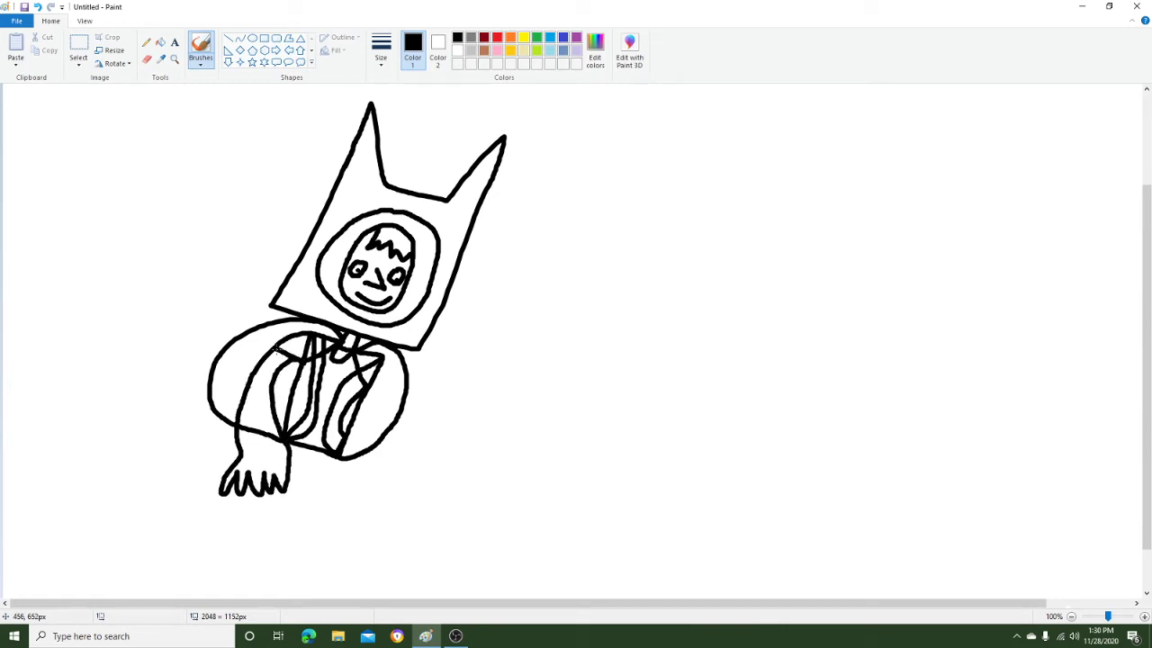
{"action": "left_click_drag", "start_coordinate": [380, 373], "coordinate": [465, 409]}
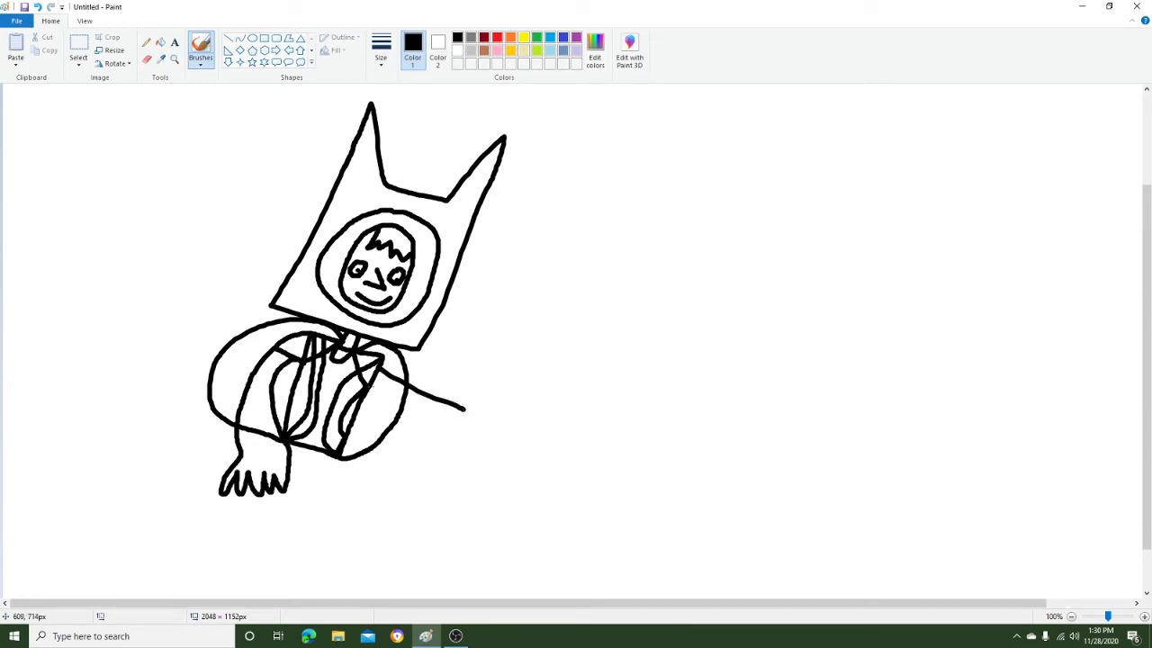
{"action": "mouse_move", "coordinate": [369, 387]}
{"action": "left_mouse_down"}
{"action": "mouse_move", "coordinate": [466, 438]}
{"action": "mouse_move", "coordinate": [506, 403]}
{"action": "mouse_move", "coordinate": [478, 416]}
{"action": "mouse_move", "coordinate": [508, 429]}
{"action": "mouse_move", "coordinate": [482, 433]}
{"action": "mouse_move", "coordinate": [502, 449]}
{"action": "mouse_move", "coordinate": [481, 447]}
{"action": "mouse_move", "coordinate": [490, 473]}
{"action": "mouse_move", "coordinate": [472, 461]}
{"action": "mouse_move", "coordinate": [447, 480]}
{"action": "mouse_move", "coordinate": [445, 451]}
{"action": "left_mouse_up"}
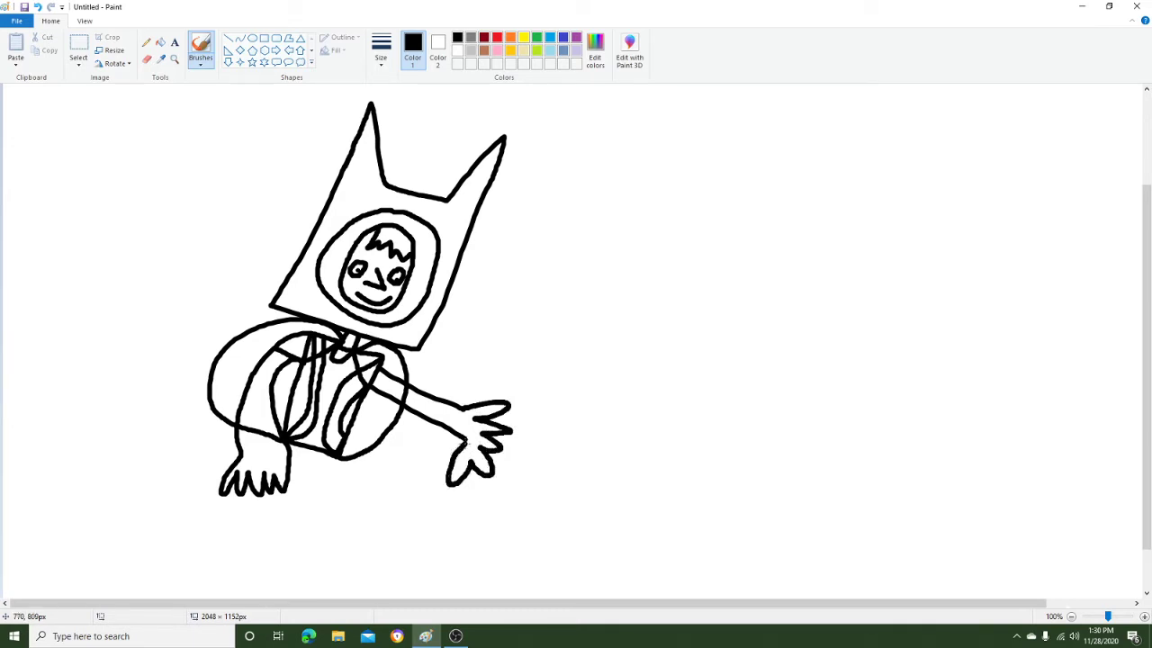
- Draw the animal's head beside the outstretched hand, with a snout, long floppy ear, fluffy cloud-shaped hair, filled black patch and eye marks
{"action": "mouse_move", "coordinate": [545, 437]}
{"action": "left_mouse_down"}
{"action": "mouse_move", "coordinate": [511, 429]}
{"action": "mouse_move", "coordinate": [536, 447]}
{"action": "mouse_move", "coordinate": [541, 493]}
{"action": "mouse_move", "coordinate": [668, 389]}
{"action": "mouse_move", "coordinate": [616, 354]}
{"action": "mouse_move", "coordinate": [561, 396]}
{"action": "mouse_move", "coordinate": [545, 434]}
{"action": "mouse_move", "coordinate": [613, 432]}
{"action": "mouse_move", "coordinate": [641, 493]}
{"action": "mouse_move", "coordinate": [697, 347]}
{"action": "mouse_move", "coordinate": [660, 332]}
{"action": "mouse_move", "coordinate": [610, 426]}
{"action": "mouse_move", "coordinate": [693, 417]}
{"action": "left_mouse_up"}
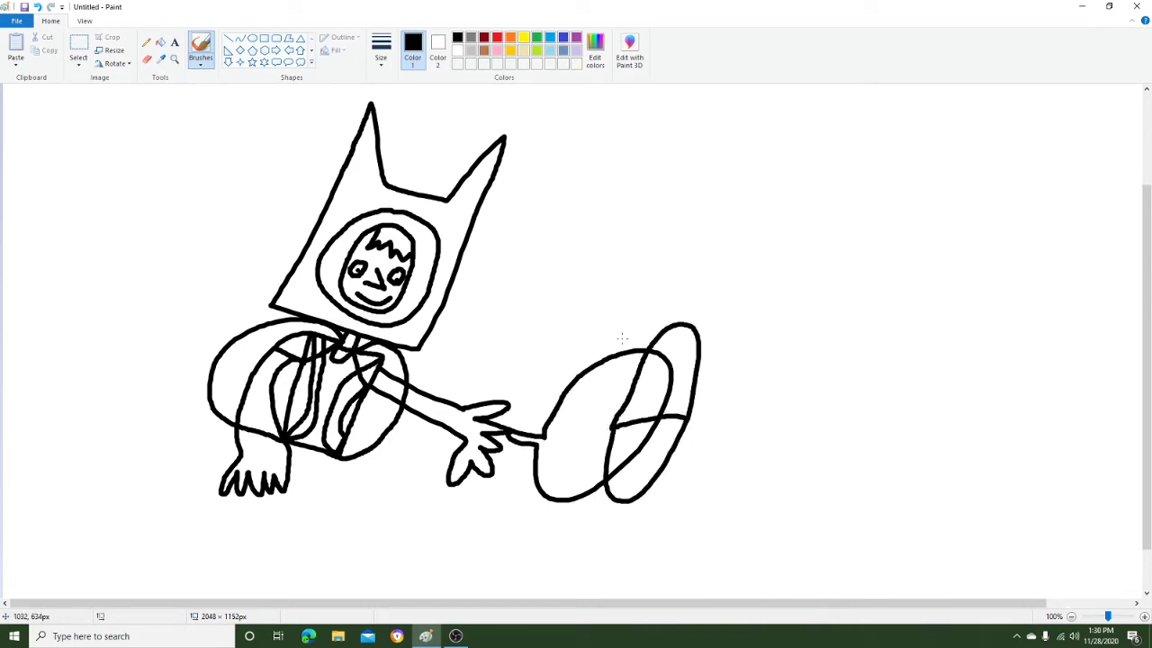
{"action": "mouse_move", "coordinate": [599, 295]}
{"action": "left_mouse_down"}
{"action": "mouse_move", "coordinate": [560, 342]}
{"action": "mouse_move", "coordinate": [598, 389]}
{"action": "mouse_move", "coordinate": [731, 393]}
{"action": "mouse_move", "coordinate": [742, 343]}
{"action": "mouse_move", "coordinate": [695, 264]}
{"action": "mouse_move", "coordinate": [657, 286]}
{"action": "mouse_move", "coordinate": [587, 295]}
{"action": "left_mouse_up"}
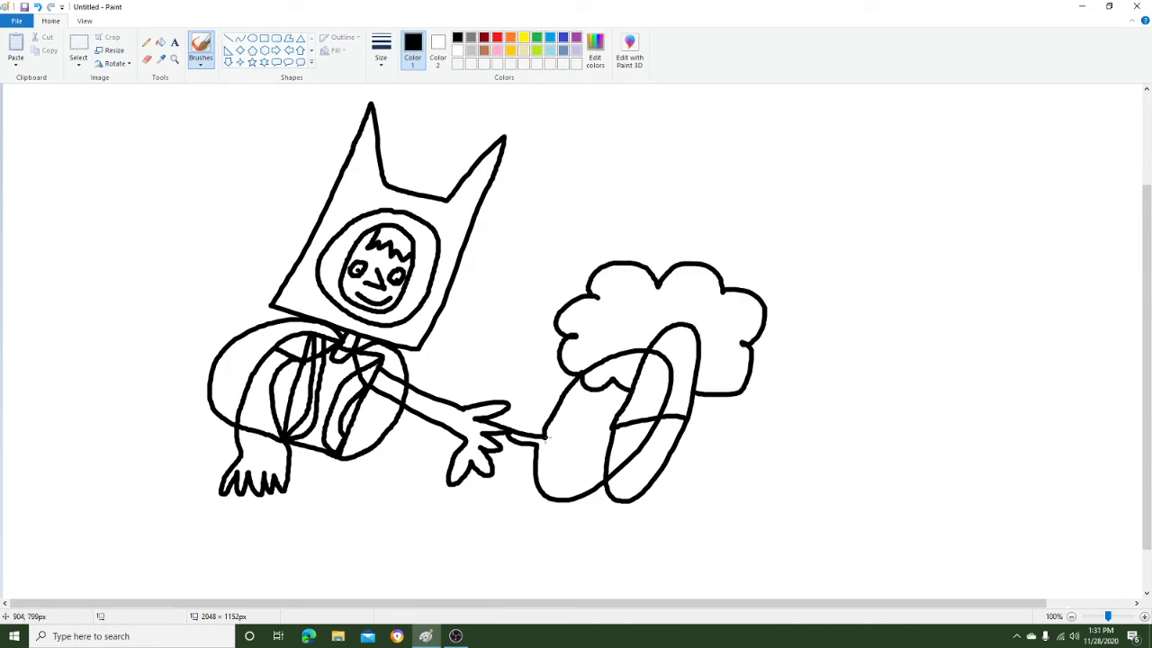
{"action": "mouse_move", "coordinate": [577, 427]}
{"action": "left_mouse_down"}
{"action": "mouse_move", "coordinate": [556, 424]}
{"action": "mouse_move", "coordinate": [566, 419]}
{"action": "left_mouse_up"}
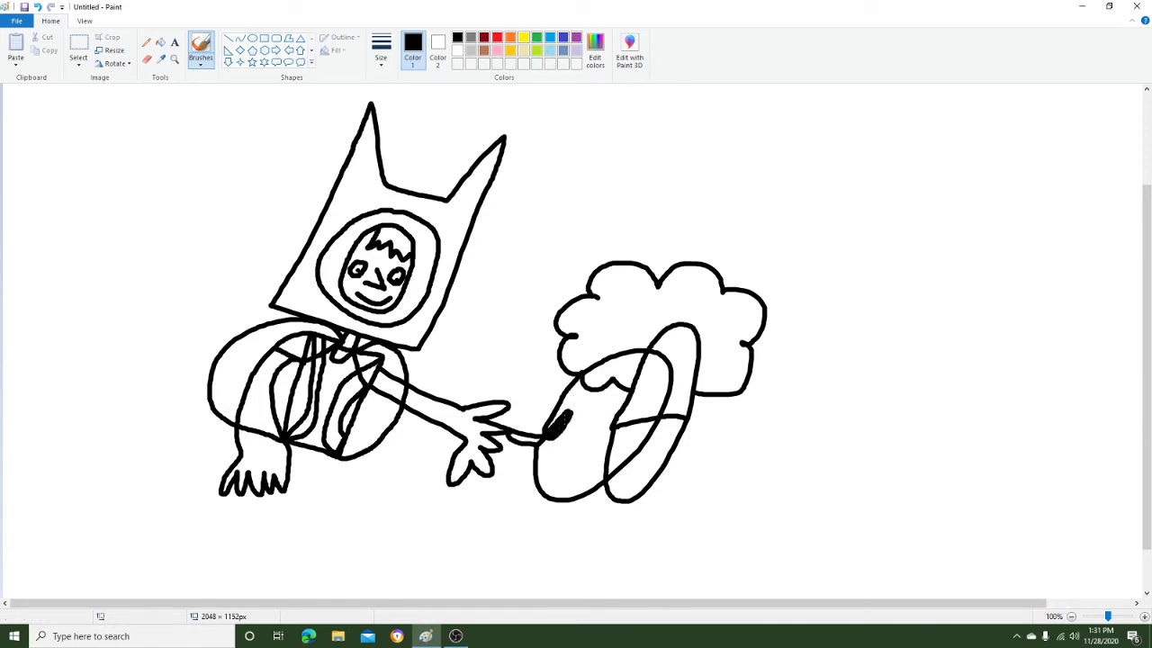
{"action": "mouse_move", "coordinate": [565, 401]}
{"action": "left_mouse_down"}
{"action": "mouse_move", "coordinate": [546, 392]}
{"action": "mouse_move", "coordinate": [541, 402]}
{"action": "left_mouse_up"}
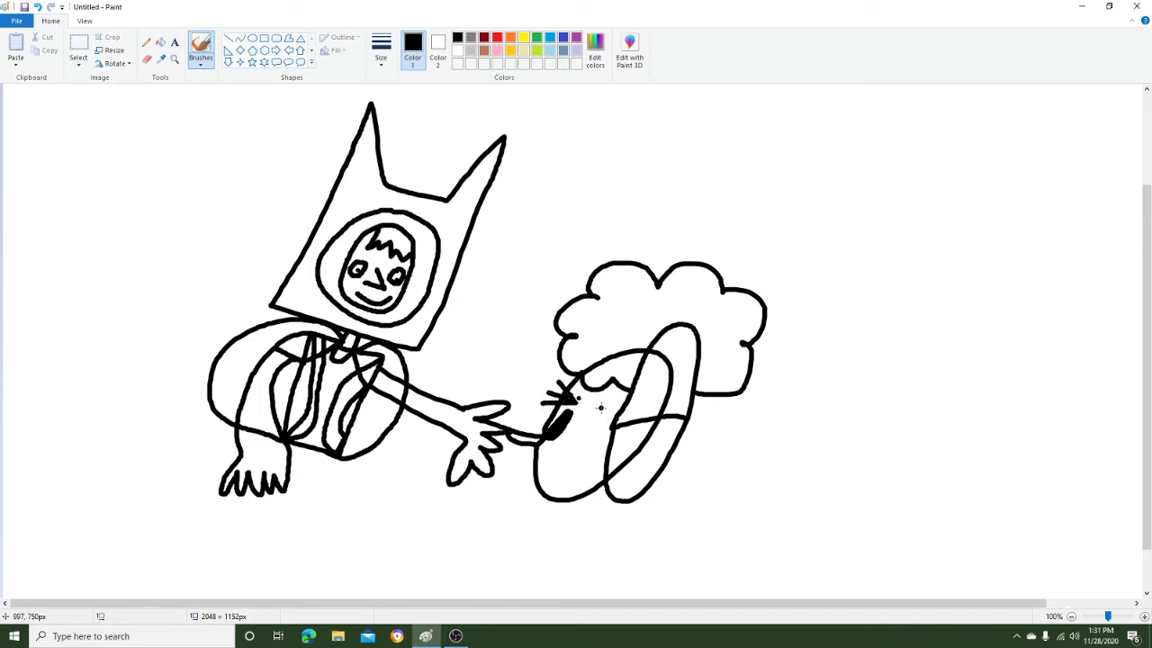
{"action": "left_click_drag", "start_coordinate": [600, 408], "coordinate": [601, 408]}
- Draw the animal's neck, long body and short legs, plus a curved tail with small motion lines at its tip
{"action": "mouse_move", "coordinate": [549, 501]}
{"action": "left_mouse_down"}
{"action": "mouse_move", "coordinate": [680, 567]}
{"action": "mouse_move", "coordinate": [570, 518]}
{"action": "mouse_move", "coordinate": [570, 497]}
{"action": "left_mouse_up"}
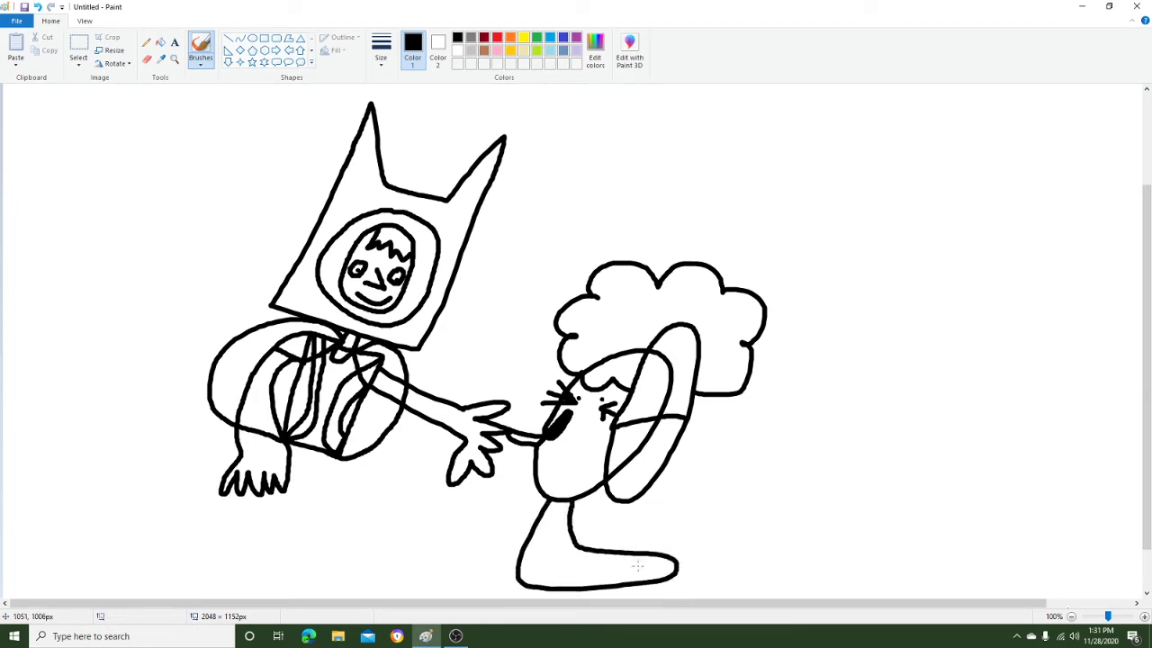
{"action": "left_click_drag", "start_coordinate": [663, 581], "coordinate": [668, 599]}
{"action": "left_click_drag", "start_coordinate": [637, 598], "coordinate": [632, 587]}
{"action": "left_click_drag", "start_coordinate": [530, 585], "coordinate": [519, 595]}
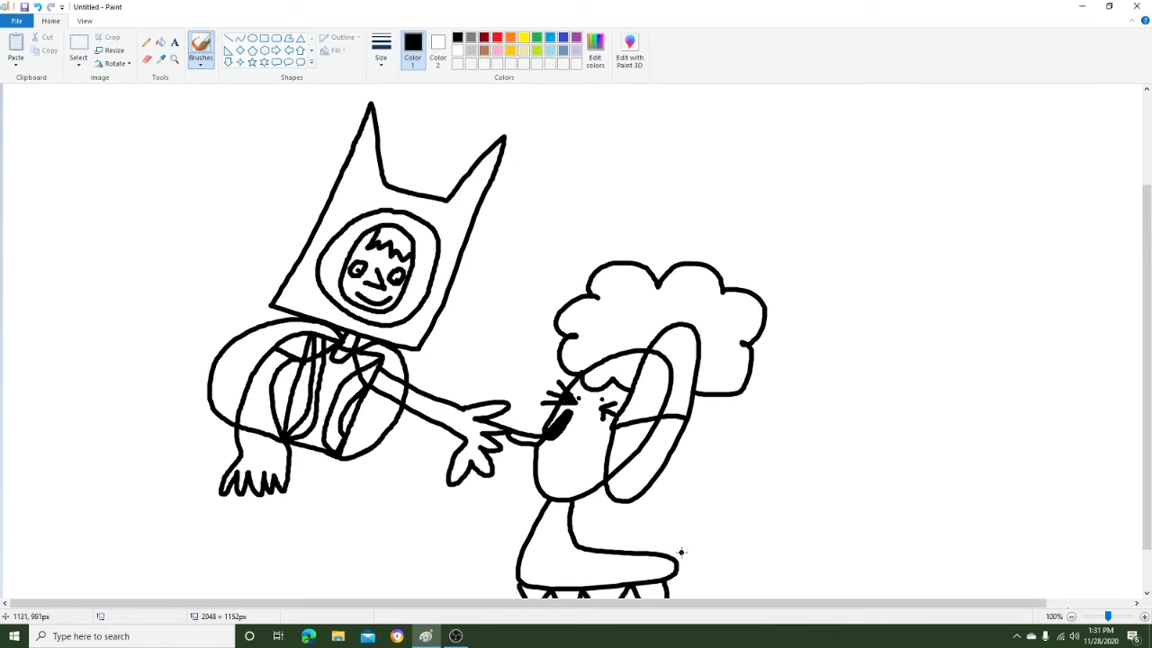
{"action": "mouse_move", "coordinate": [680, 564]}
{"action": "left_mouse_down"}
{"action": "mouse_move", "coordinate": [689, 515]}
{"action": "mouse_move", "coordinate": [673, 580]}
{"action": "left_mouse_up"}
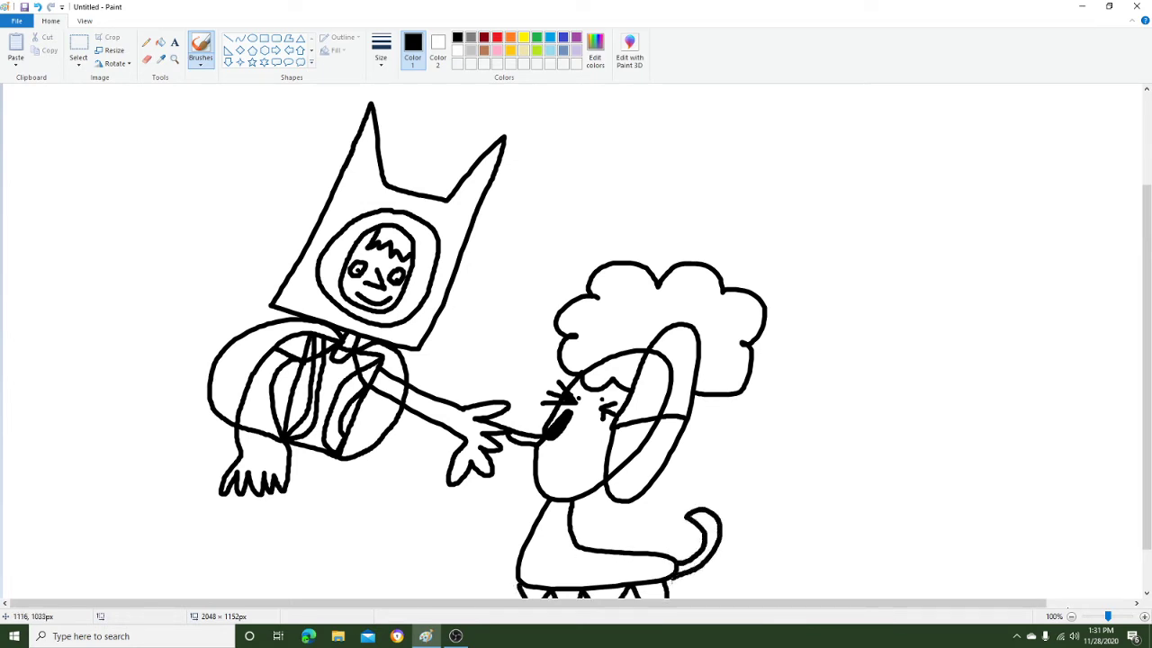
{"action": "key", "text": "ctrl+z"}
{"action": "left_click_drag", "start_coordinate": [707, 493], "coordinate": [734, 505]}
- Draw the hooded character's shorts and two legs with sock bands and shoes
{"action": "mouse_move", "coordinate": [338, 461]}
{"action": "left_mouse_down"}
{"action": "mouse_move", "coordinate": [360, 491]}
{"action": "mouse_move", "coordinate": [330, 473]}
{"action": "mouse_move", "coordinate": [317, 491]}
{"action": "mouse_move", "coordinate": [287, 494]}
{"action": "mouse_move", "coordinate": [303, 554]}
{"action": "left_mouse_up"}
{"action": "mouse_move", "coordinate": [328, 486]}
{"action": "left_mouse_down"}
{"action": "mouse_move", "coordinate": [321, 554]}
{"action": "mouse_move", "coordinate": [303, 557]}
{"action": "mouse_move", "coordinate": [320, 568]}
{"action": "mouse_move", "coordinate": [306, 587]}
{"action": "mouse_move", "coordinate": [302, 562]}
{"action": "left_mouse_up"}
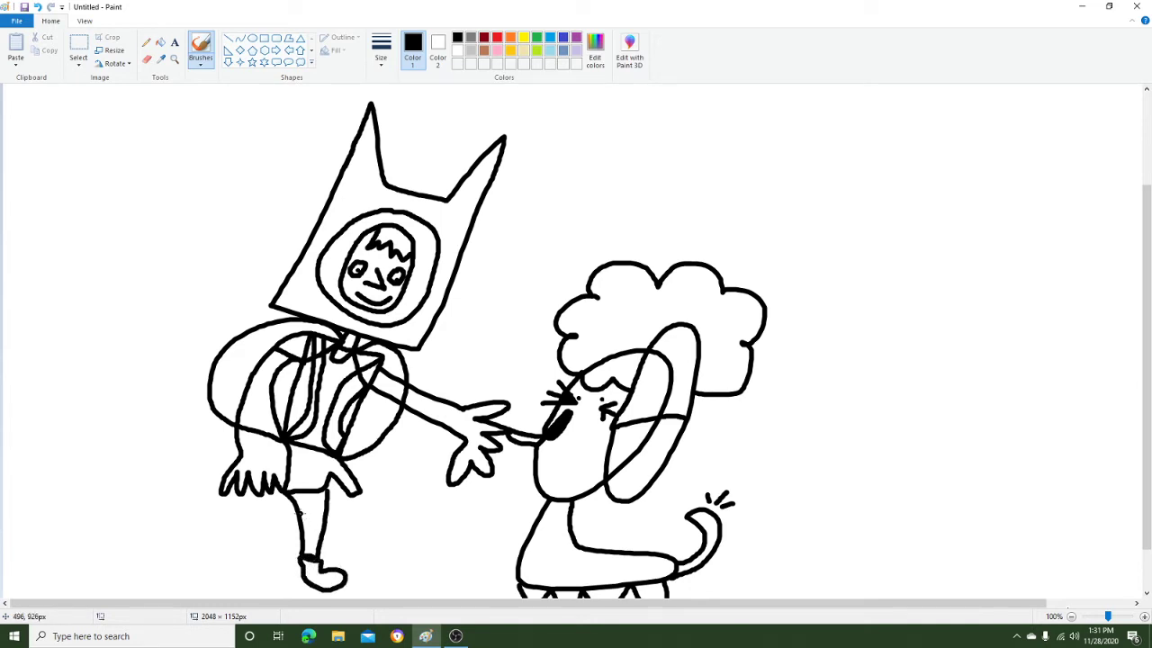
{"action": "mouse_move", "coordinate": [302, 513]}
{"action": "left_mouse_down"}
{"action": "mouse_move", "coordinate": [322, 512]}
{"action": "mouse_move", "coordinate": [424, 572]}
{"action": "mouse_move", "coordinate": [369, 587]}
{"action": "mouse_move", "coordinate": [366, 558]}
{"action": "mouse_move", "coordinate": [393, 551]}
{"action": "mouse_move", "coordinate": [349, 524]}
{"action": "mouse_move", "coordinate": [343, 495]}
{"action": "mouse_move", "coordinate": [370, 507]}
{"action": "left_mouse_up"}
{"action": "key", "text": "ctrl+z"}
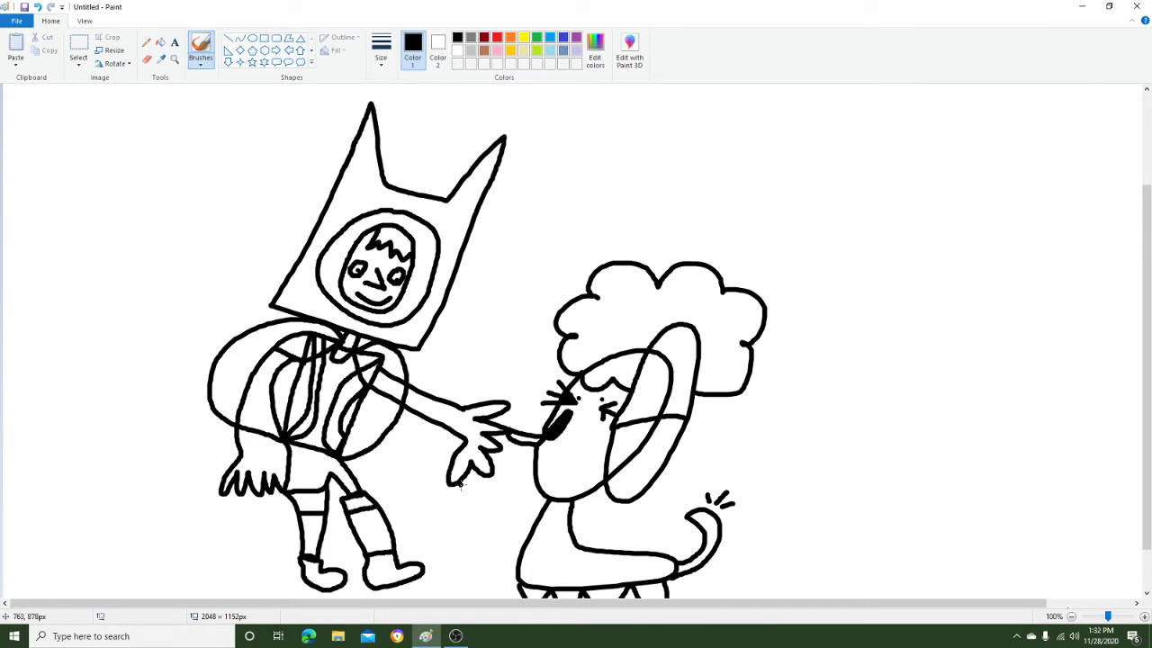
- Mix a bright green (red 36, green 255, blue 4) and fill the character's eared hood and shirt with it
{"action": "left_click", "coordinate": [594, 49]}
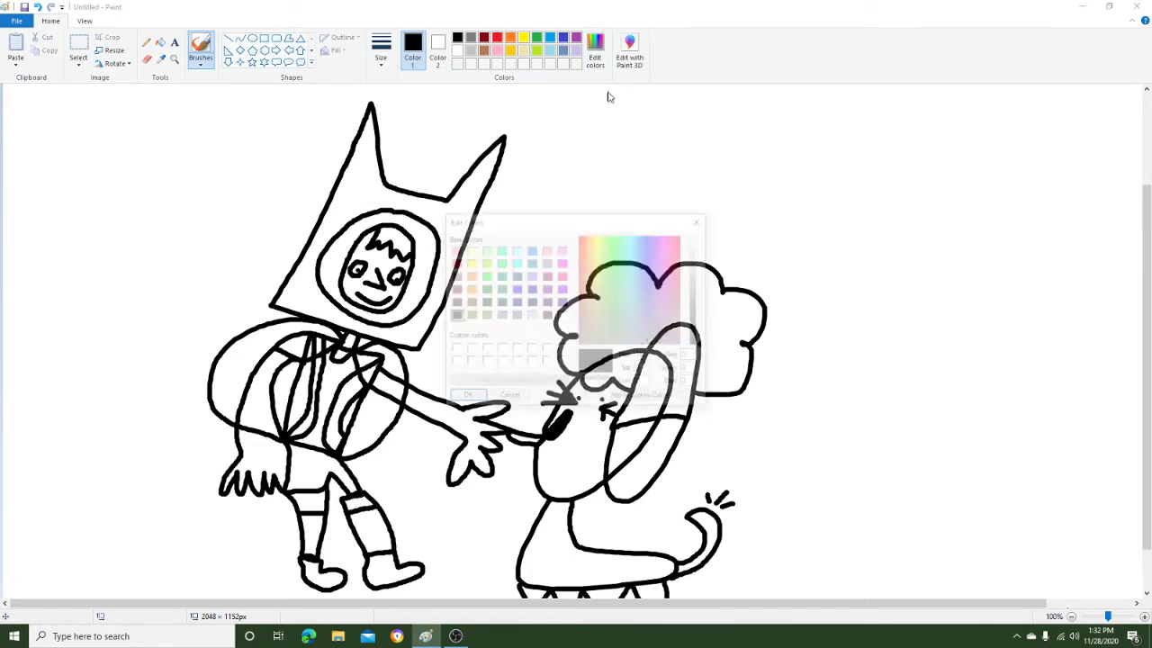
{"action": "left_click", "coordinate": [613, 236]}
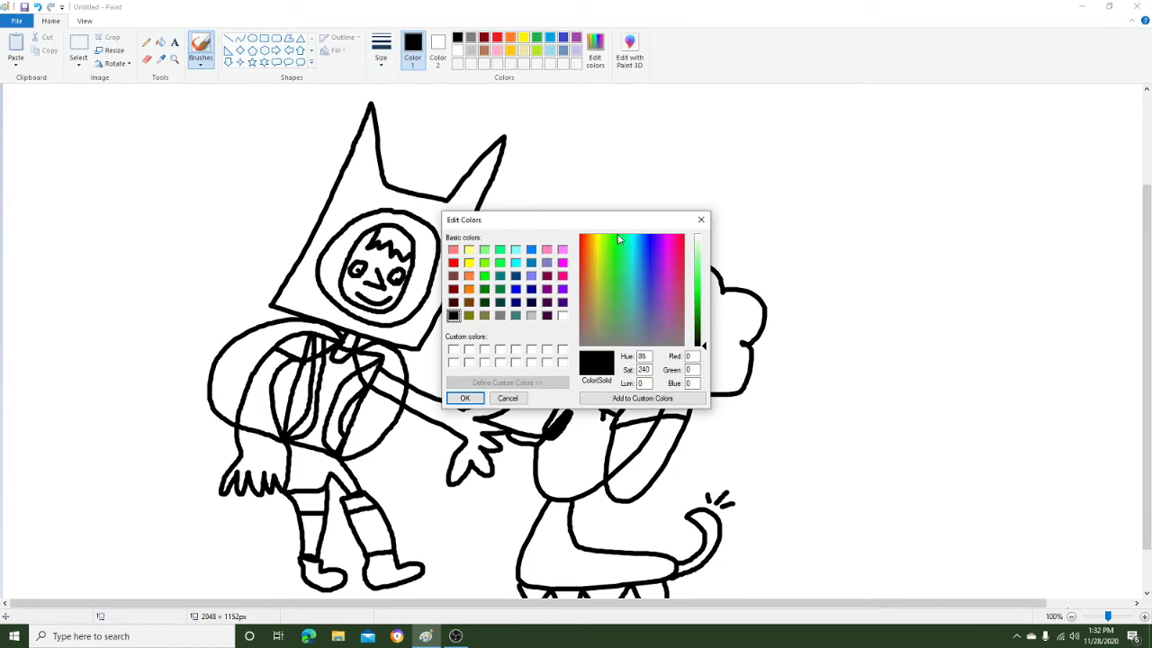
{"action": "left_click", "coordinate": [700, 292]}
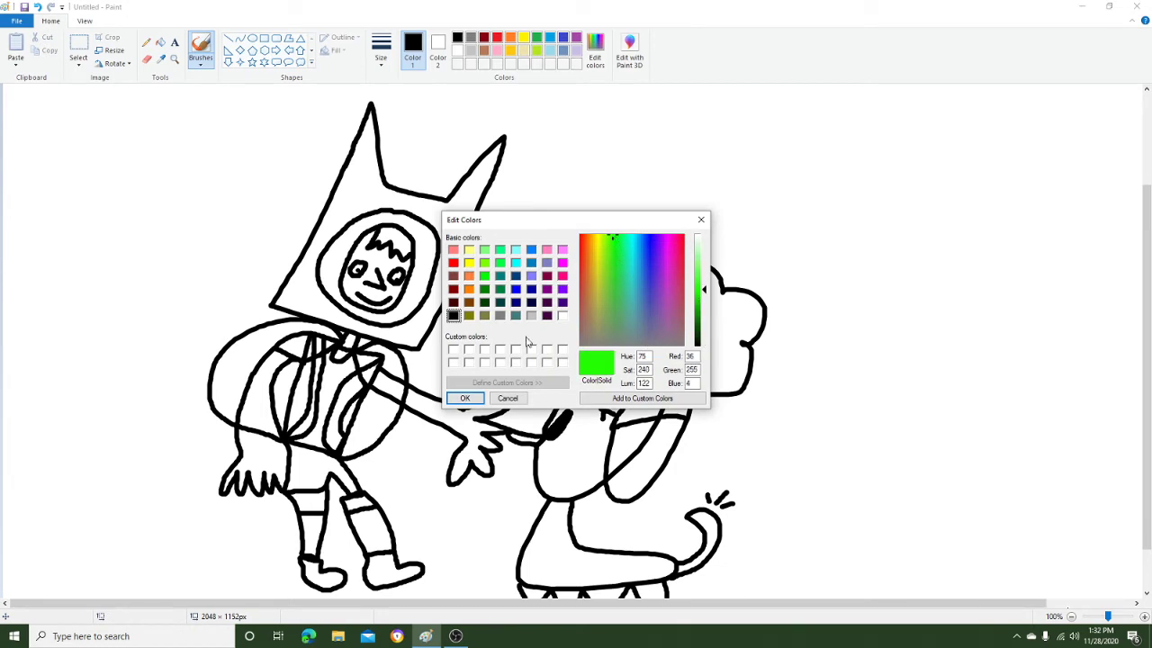
{"action": "left_click", "coordinate": [464, 398]}
{"action": "left_click", "coordinate": [160, 42]}
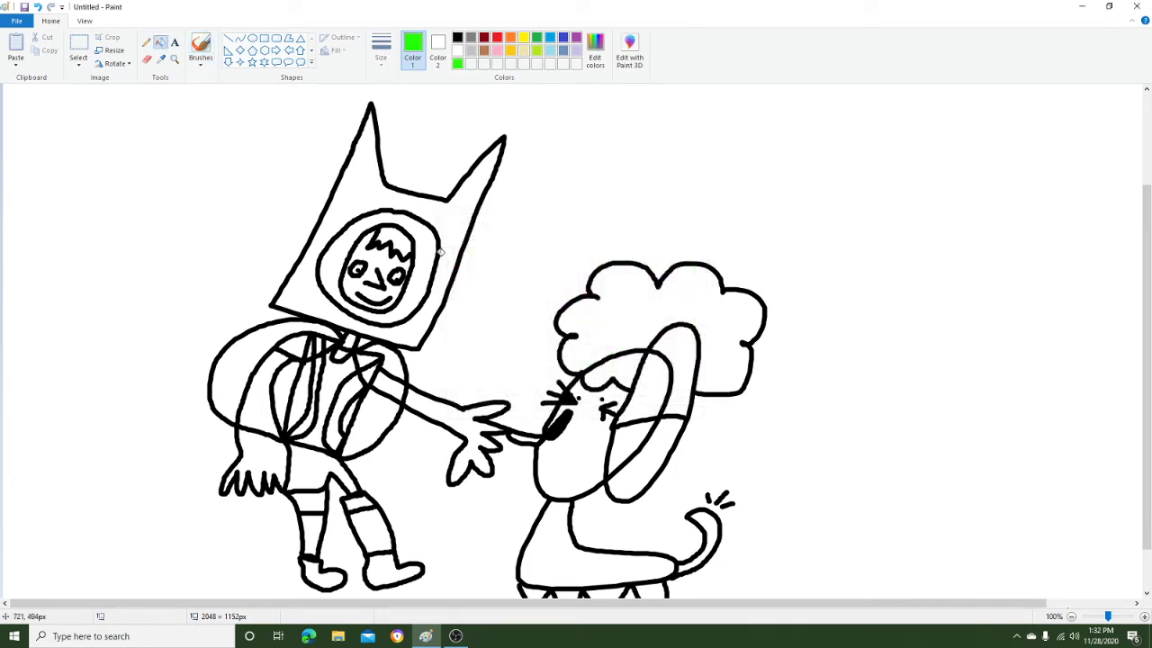
{"action": "left_click", "coordinate": [449, 218]}
{"action": "left_click", "coordinate": [425, 243]}
{"action": "left_click", "coordinate": [335, 380]}
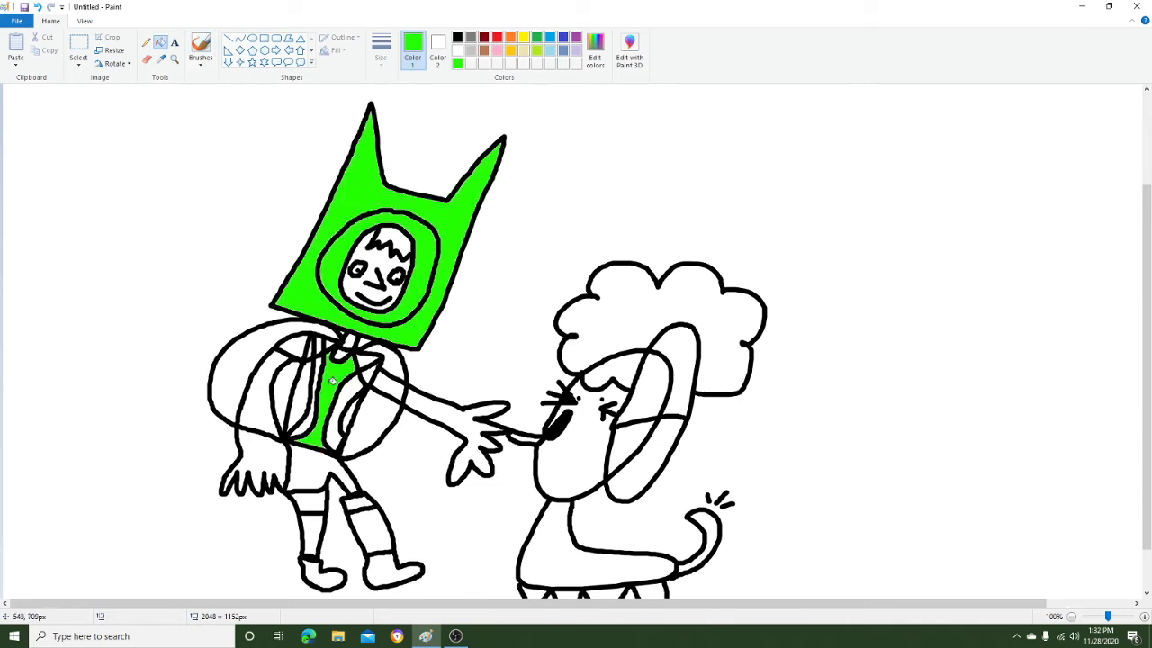
{"action": "left_click", "coordinate": [306, 391]}
{"action": "left_click", "coordinate": [348, 416]}
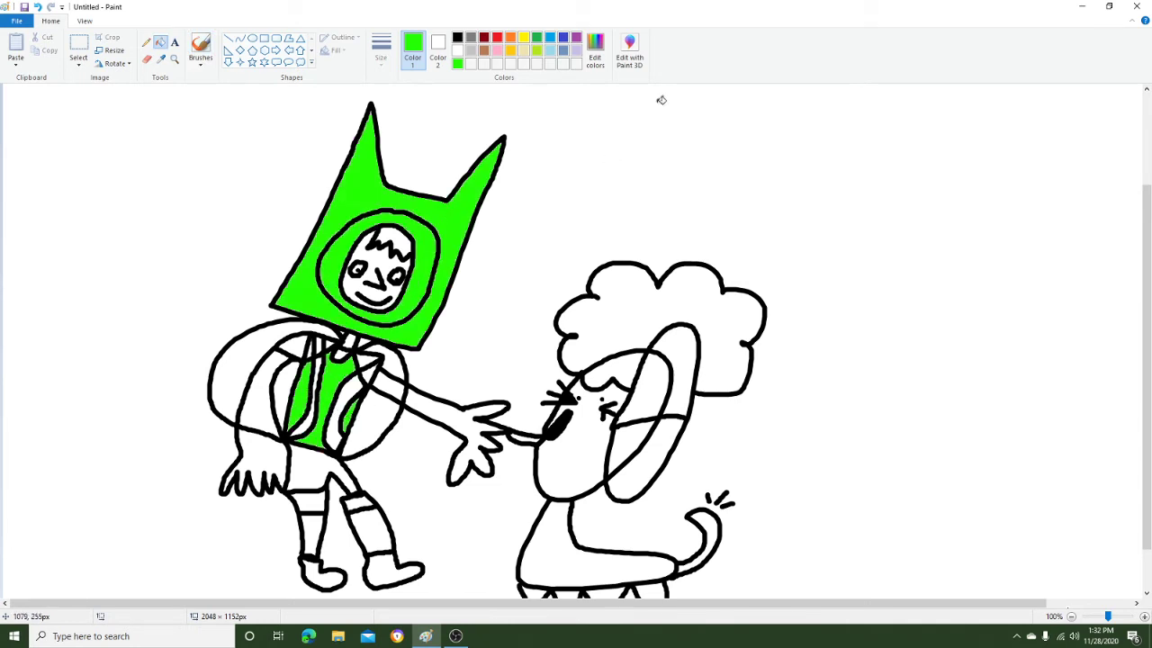
- Mix a purple with hue 203 and luminosity 91 and fill the character's shoulder and sleeve areas with it
{"action": "left_click", "coordinate": [594, 49]}
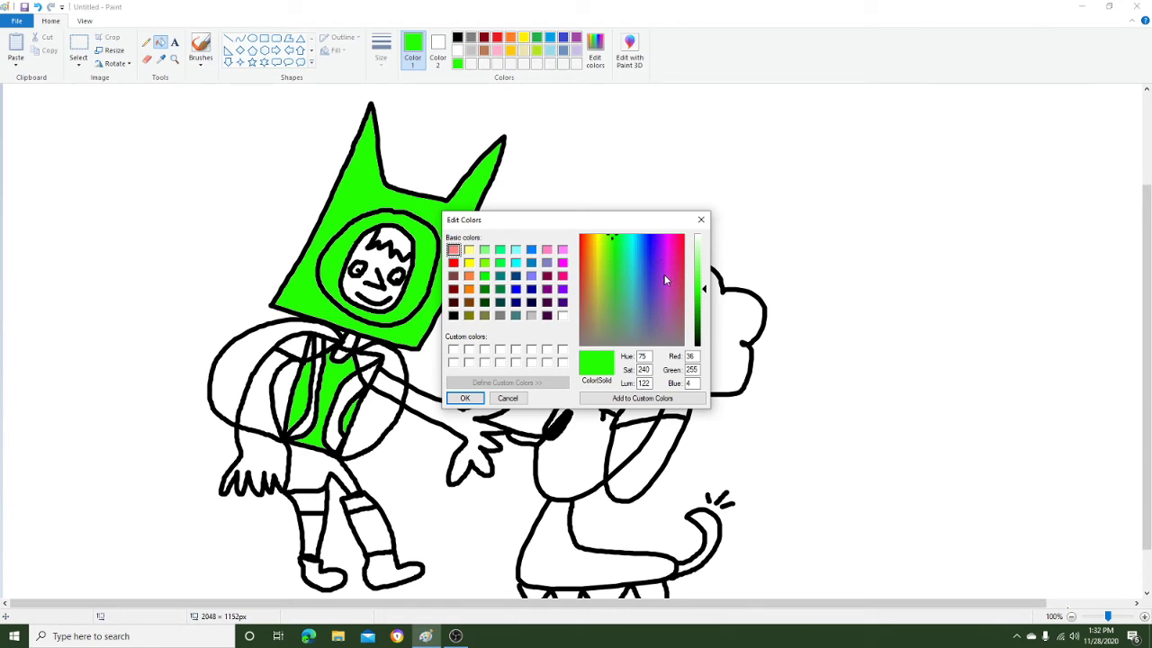
{"action": "left_click", "coordinate": [668, 279]}
{"action": "left_click_drag", "start_coordinate": [699, 289], "coordinate": [700, 304]}
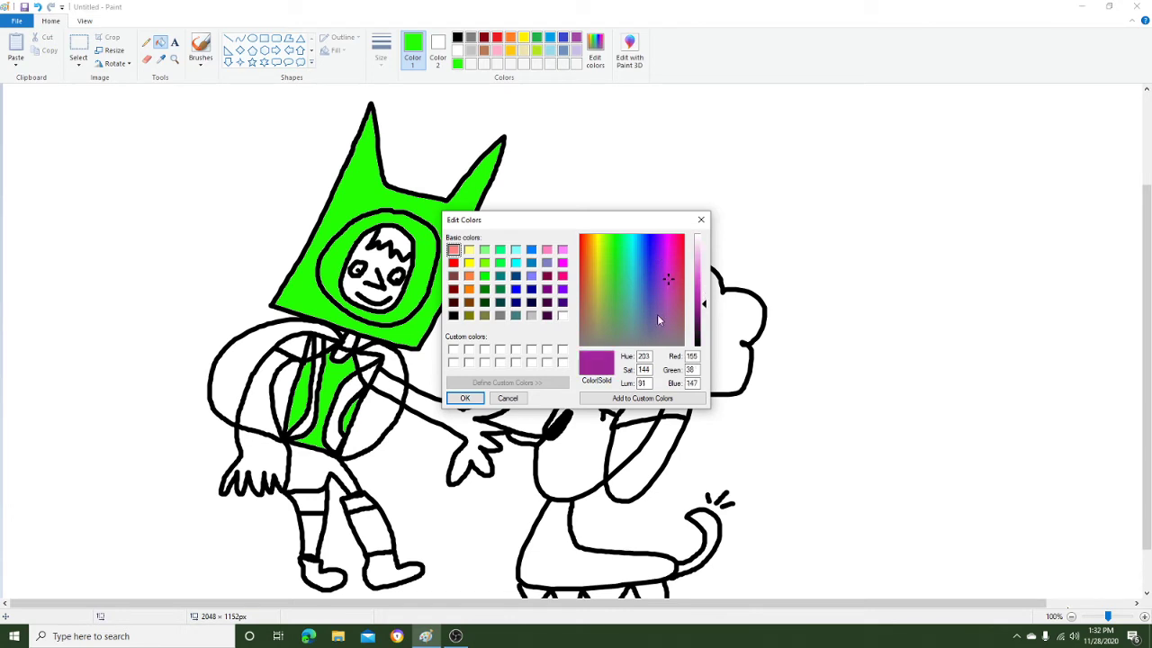
{"action": "left_click", "coordinate": [463, 398]}
{"action": "left_click", "coordinate": [304, 346]}
{"action": "left_click", "coordinate": [313, 349]}
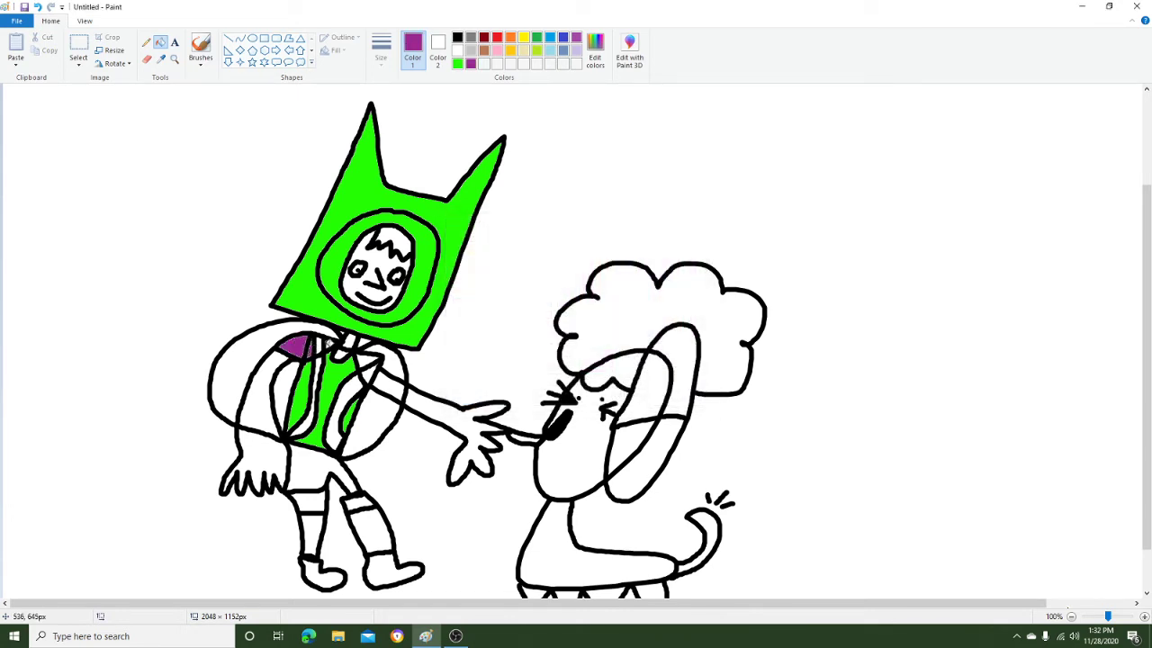
{"action": "left_click", "coordinate": [364, 358]}
- Draw a black cuff line across the outstretched upper arm and fill the sleeve section with the custom purple
{"action": "left_click", "coordinate": [456, 36]}
{"action": "left_click", "coordinate": [201, 47]}
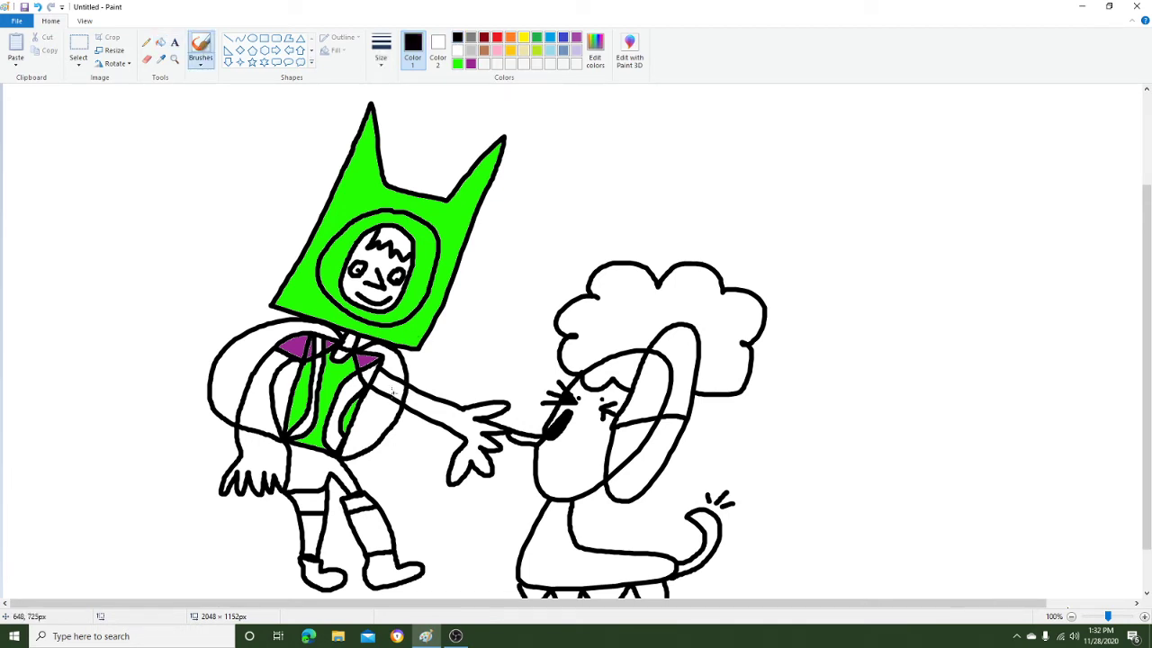
{"action": "left_click_drag", "start_coordinate": [387, 376], "coordinate": [384, 394]}
{"action": "left_click", "coordinate": [471, 63]}
{"action": "left_click", "coordinate": [161, 42]}
{"action": "left_click", "coordinate": [381, 383]}
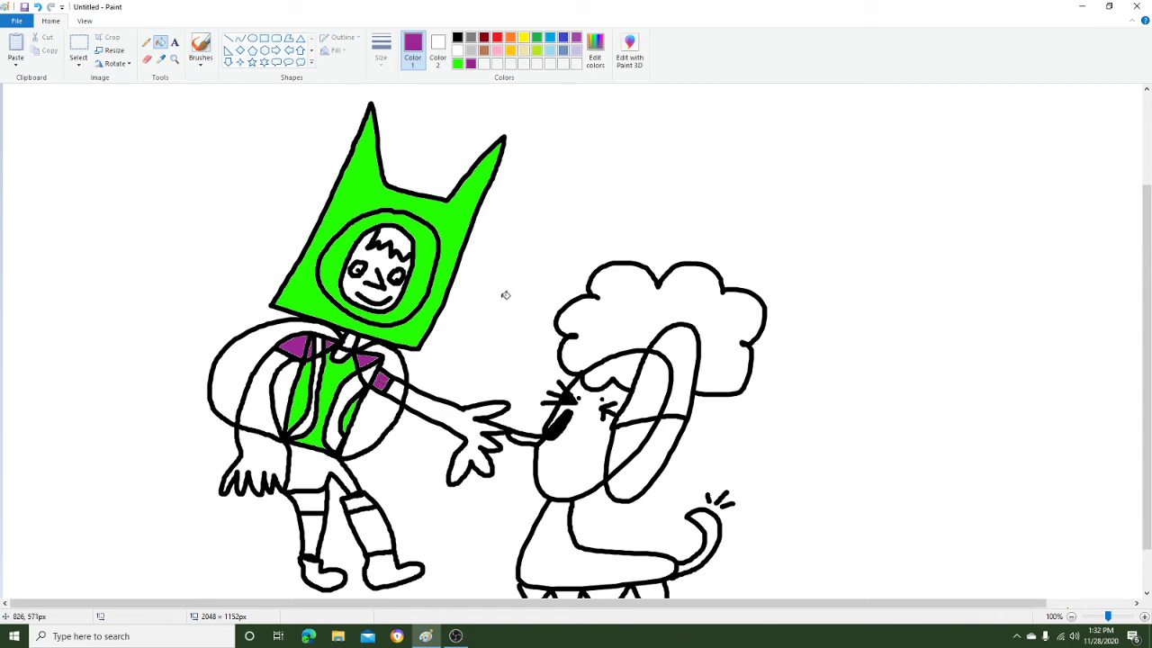
- Mix a light blue with hue 126 and saturation 237 and fill the backpack, its straps and the shorts with it
{"action": "left_click", "coordinate": [595, 49]}
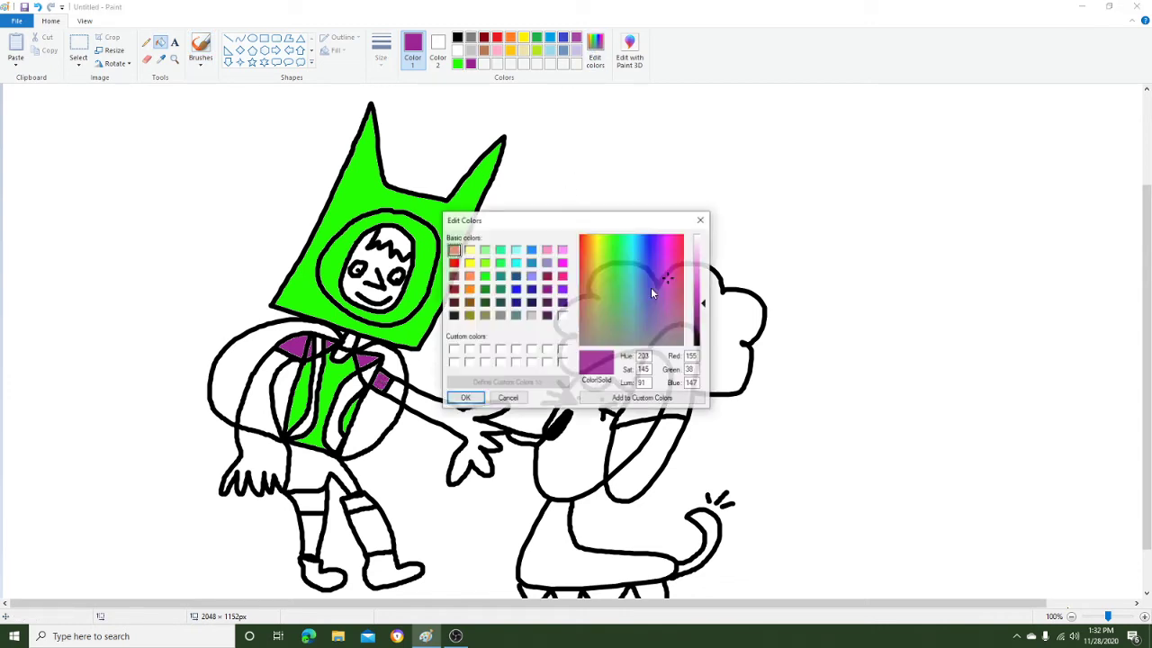
{"action": "left_click", "coordinate": [632, 236]}
{"action": "left_click", "coordinate": [695, 282]}
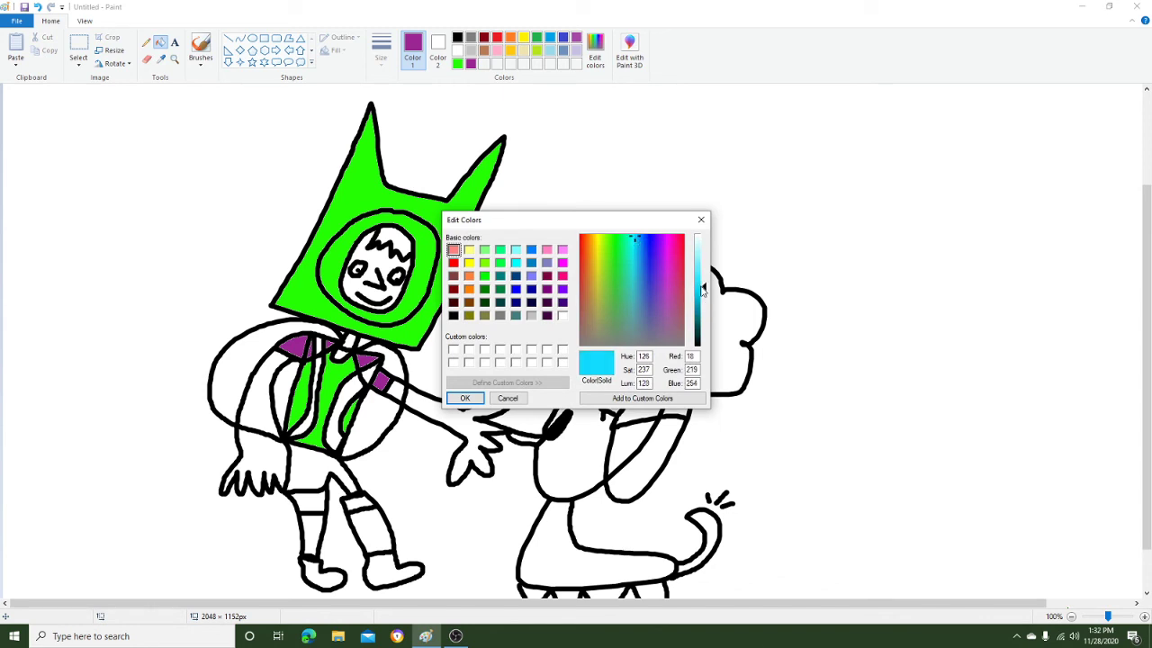
{"action": "left_click", "coordinate": [465, 397]}
{"action": "left_click", "coordinate": [382, 413]}
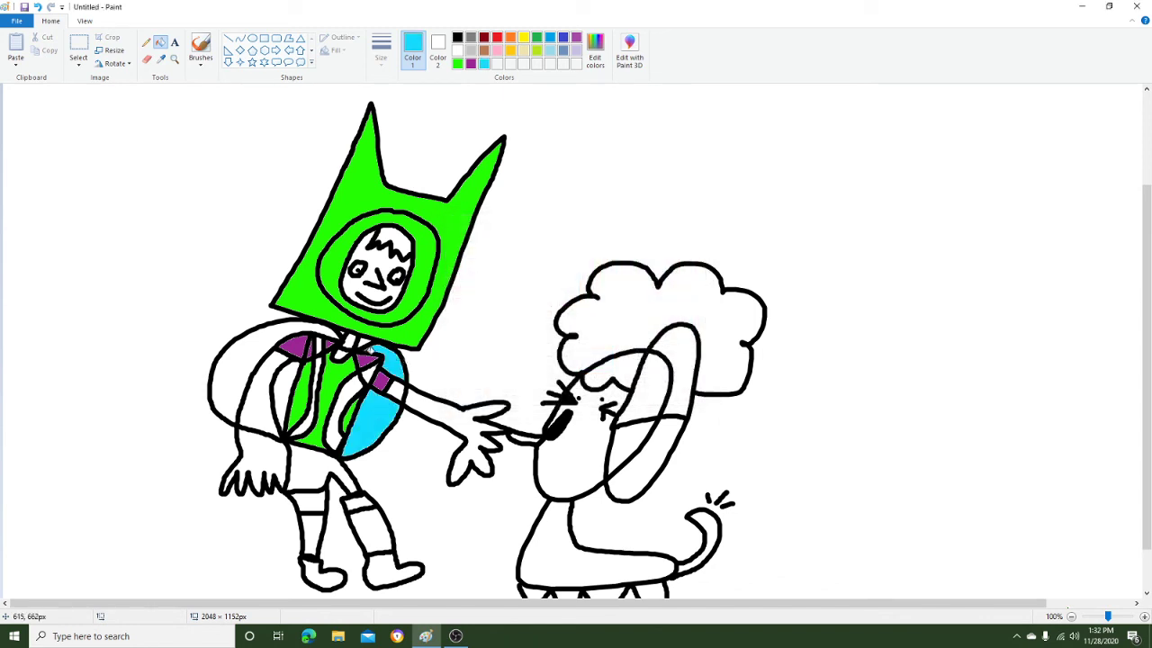
{"action": "left_click", "coordinate": [251, 346]}
{"action": "left_click", "coordinate": [289, 378]}
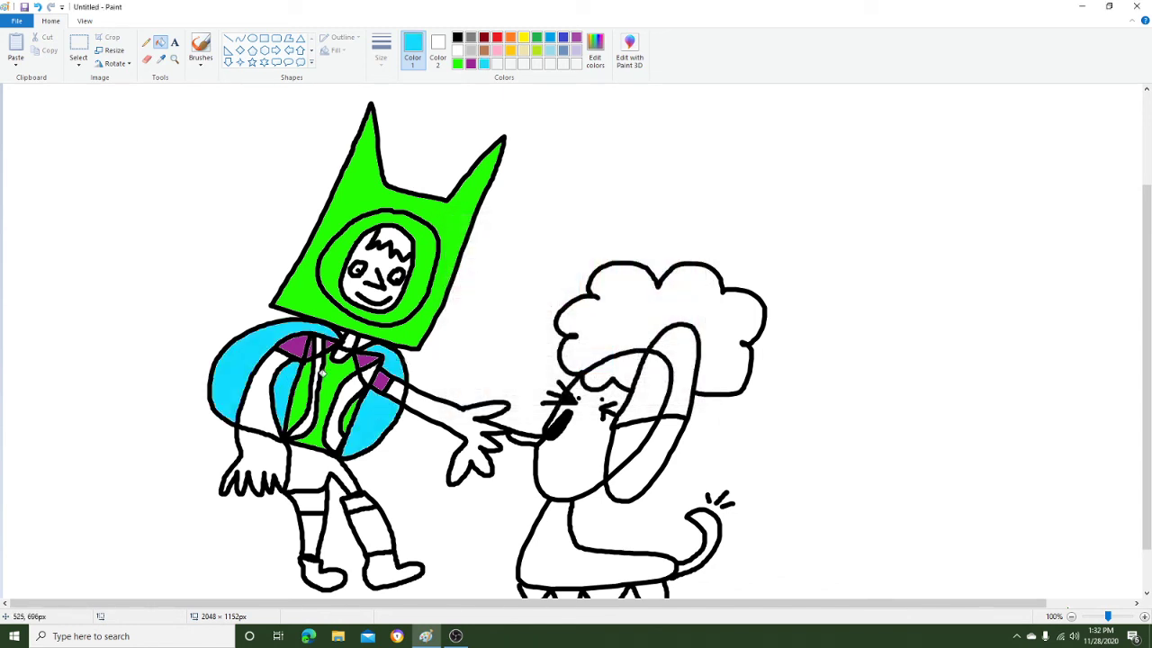
{"action": "left_click", "coordinate": [313, 396]}
{"action": "left_click", "coordinate": [322, 463]}
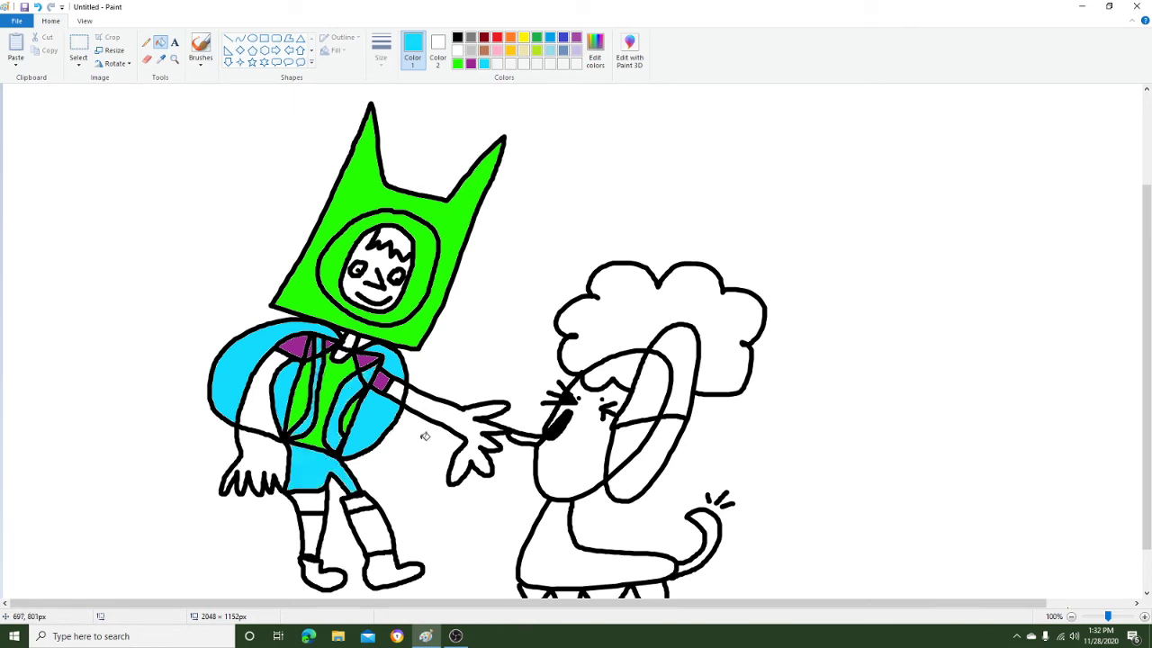
- Fill both of the hooded character's shoes with black
{"action": "left_click", "coordinate": [458, 50]}
{"action": "left_click", "coordinate": [457, 37]}
{"action": "left_click", "coordinate": [312, 566]}
{"action": "left_click", "coordinate": [376, 570]}
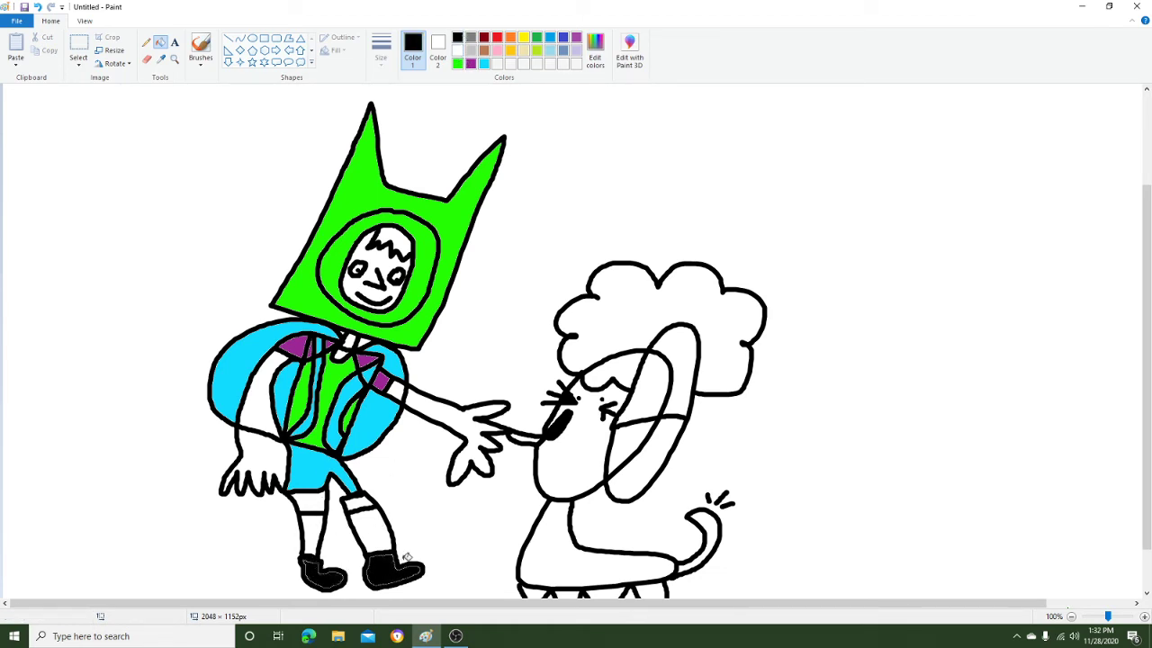
- Mix a dark brown with hue 10, saturation 220 and luminosity 44 and fill the boy's hair with it
{"action": "left_click", "coordinate": [595, 52]}
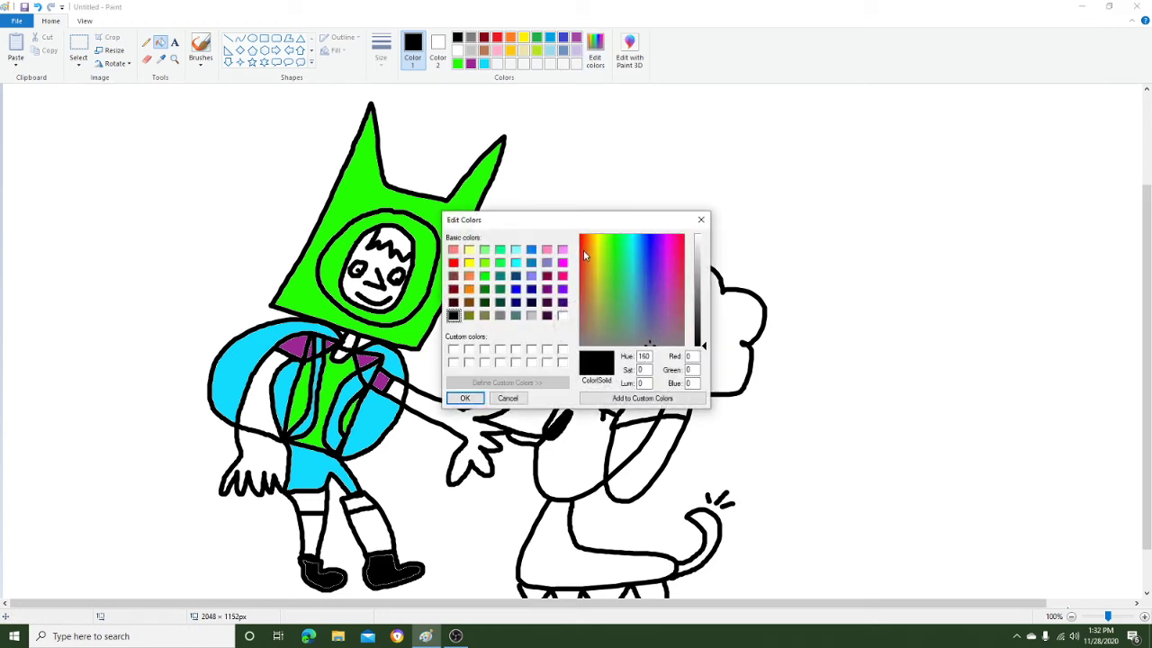
{"action": "mouse_move", "coordinate": [585, 248]}
{"action": "left_mouse_down"}
{"action": "mouse_move", "coordinate": [594, 246]}
{"action": "mouse_move", "coordinate": [584, 243]}
{"action": "left_mouse_up"}
{"action": "left_click_drag", "start_coordinate": [705, 308], "coordinate": [702, 331]}
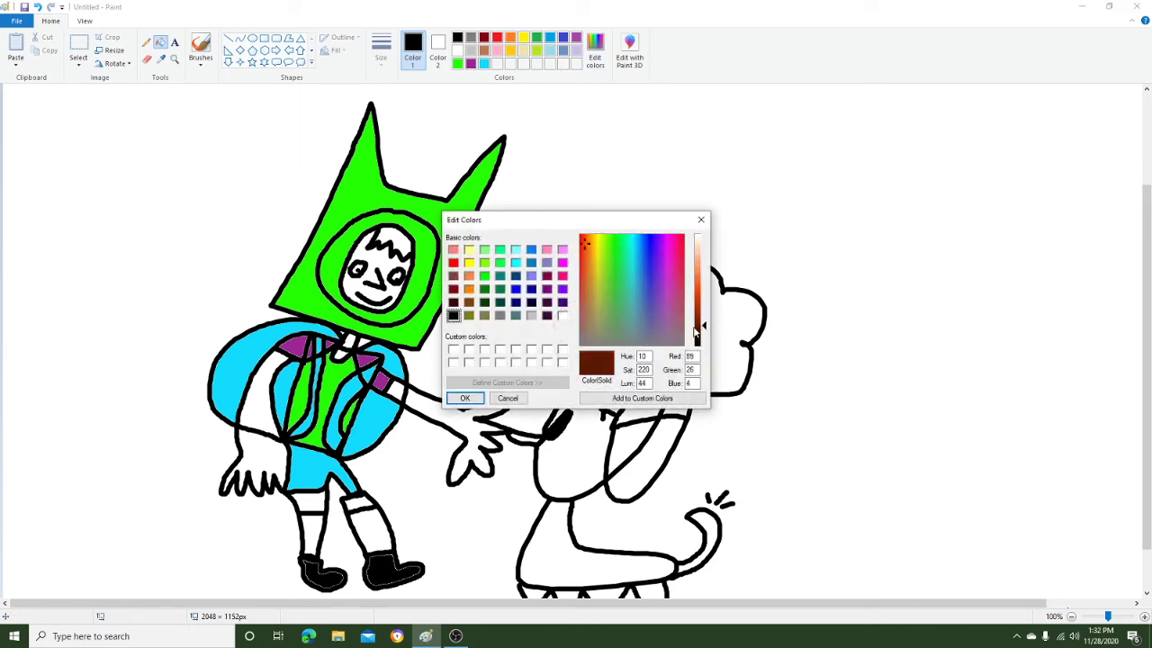
{"action": "left_click", "coordinate": [464, 398]}
{"action": "left_click", "coordinate": [399, 237]}
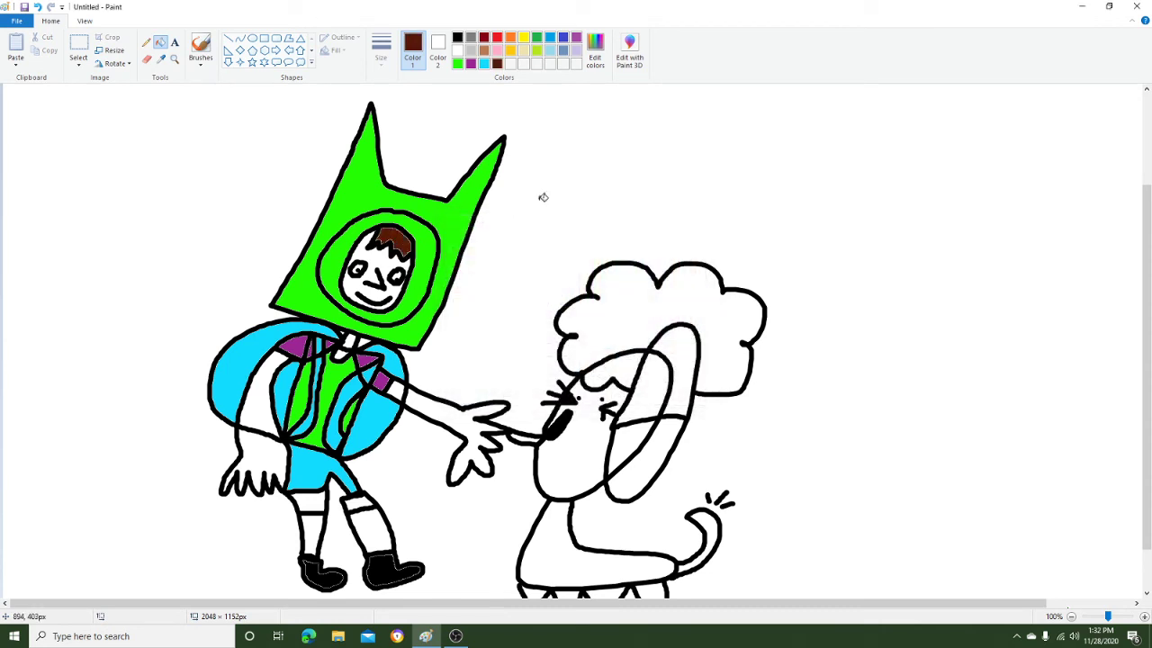
- Mix a pale peach with luminosity 226 and fill the boy's face, neck, arms, hands and bare leg sections with it
{"action": "left_click", "coordinate": [594, 52]}
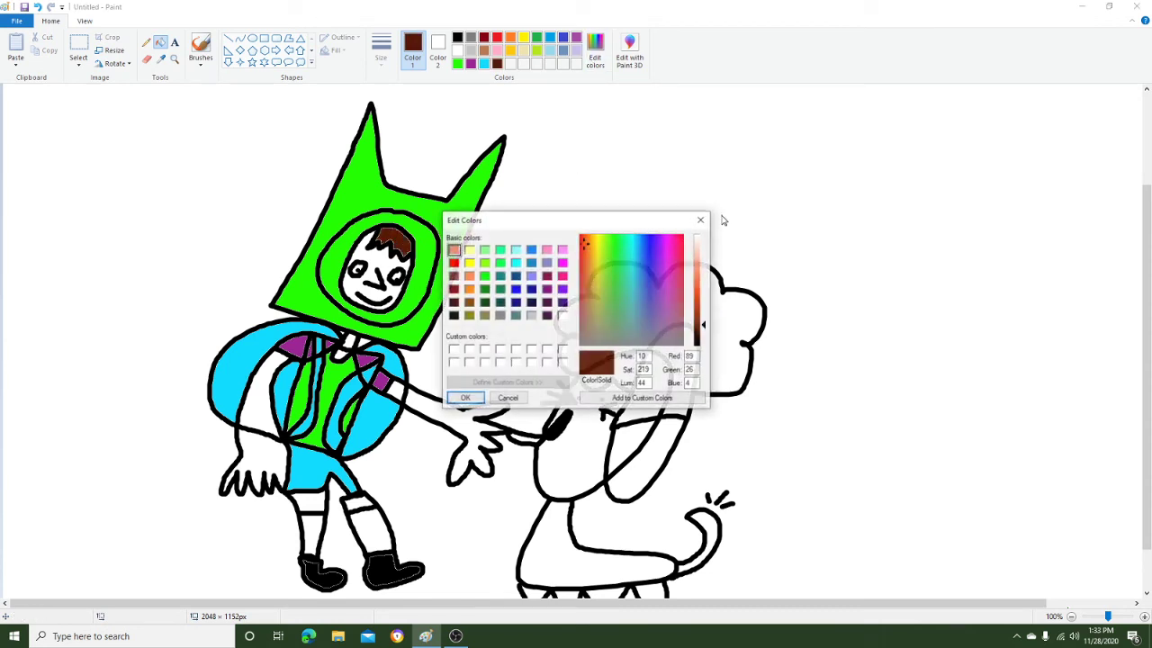
{"action": "left_click_drag", "start_coordinate": [702, 251], "coordinate": [703, 245]}
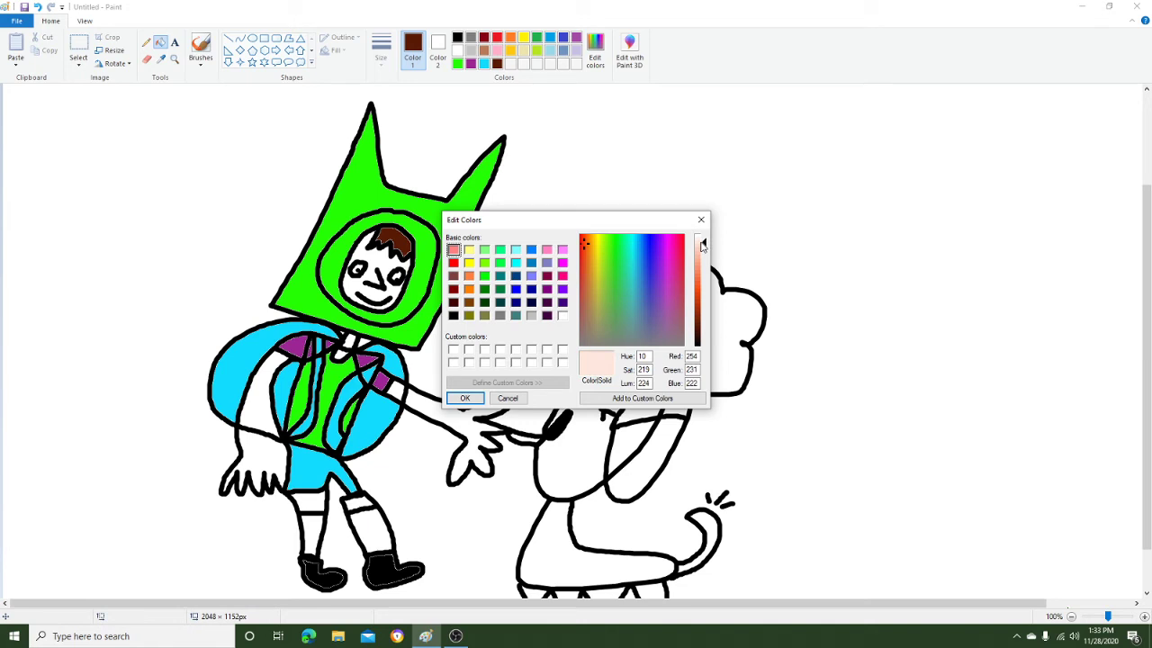
{"action": "left_click", "coordinate": [465, 398]}
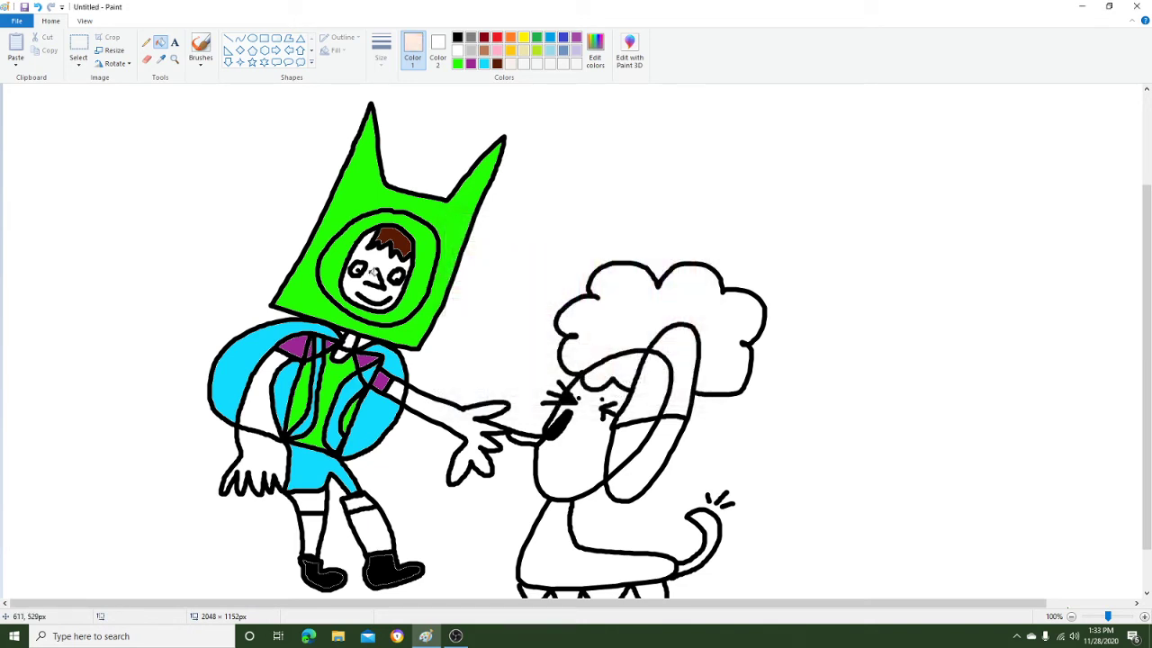
{"action": "left_click", "coordinate": [373, 259]}
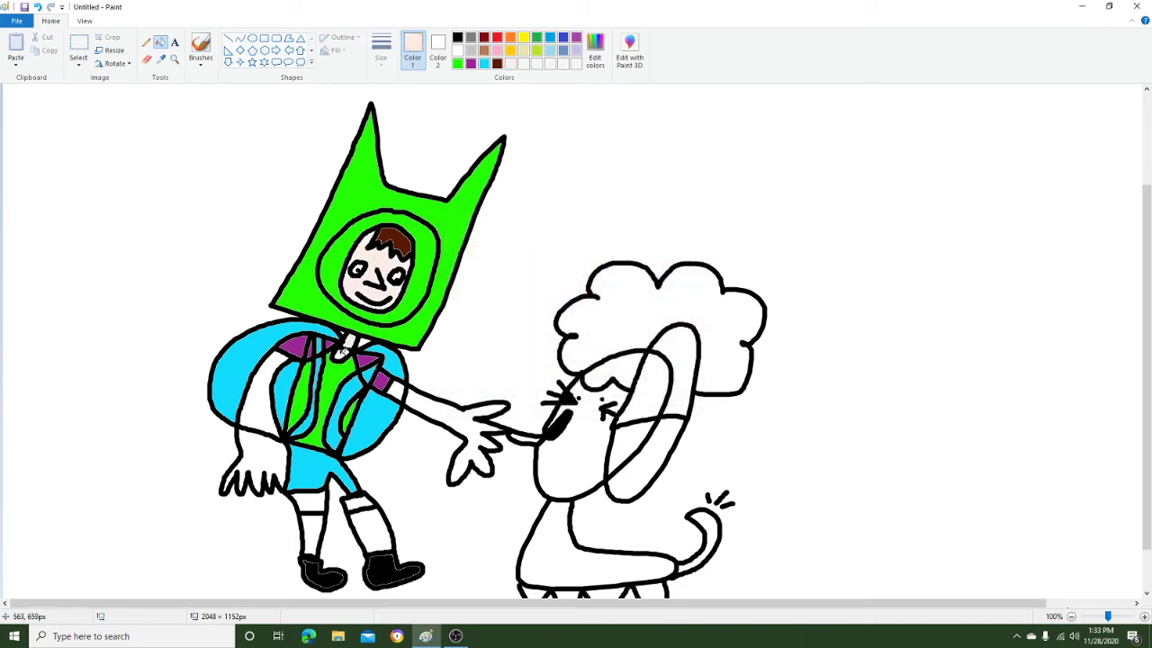
{"action": "left_click", "coordinate": [272, 385]}
{"action": "left_click", "coordinate": [256, 455]}
{"action": "left_click", "coordinate": [422, 403]}
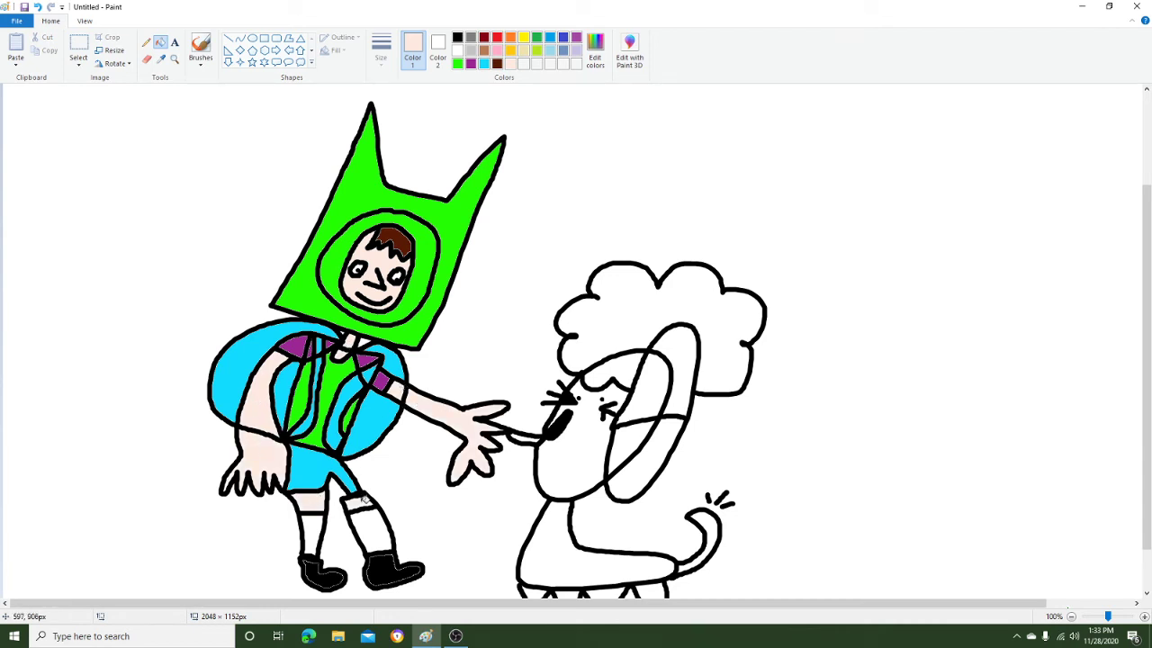
- Mix a pink with hue 196, saturation 240 and luminosity 163 and fill the animal's face, upper ear and body with it
{"action": "left_click", "coordinate": [595, 50]}
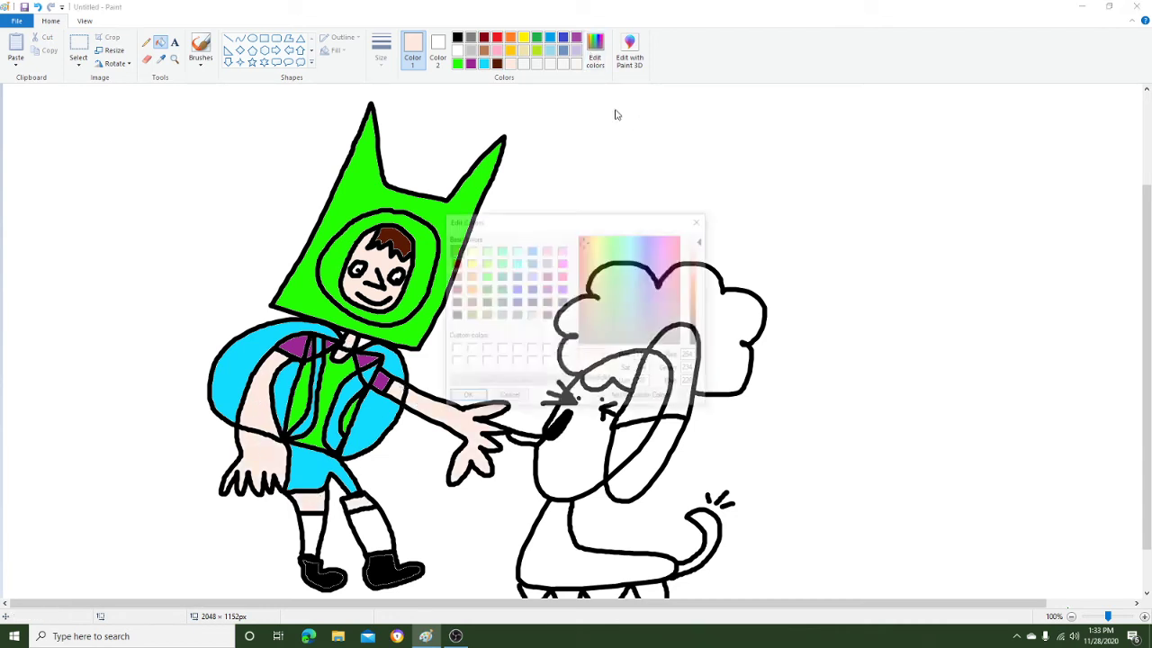
{"action": "left_click", "coordinate": [665, 238]}
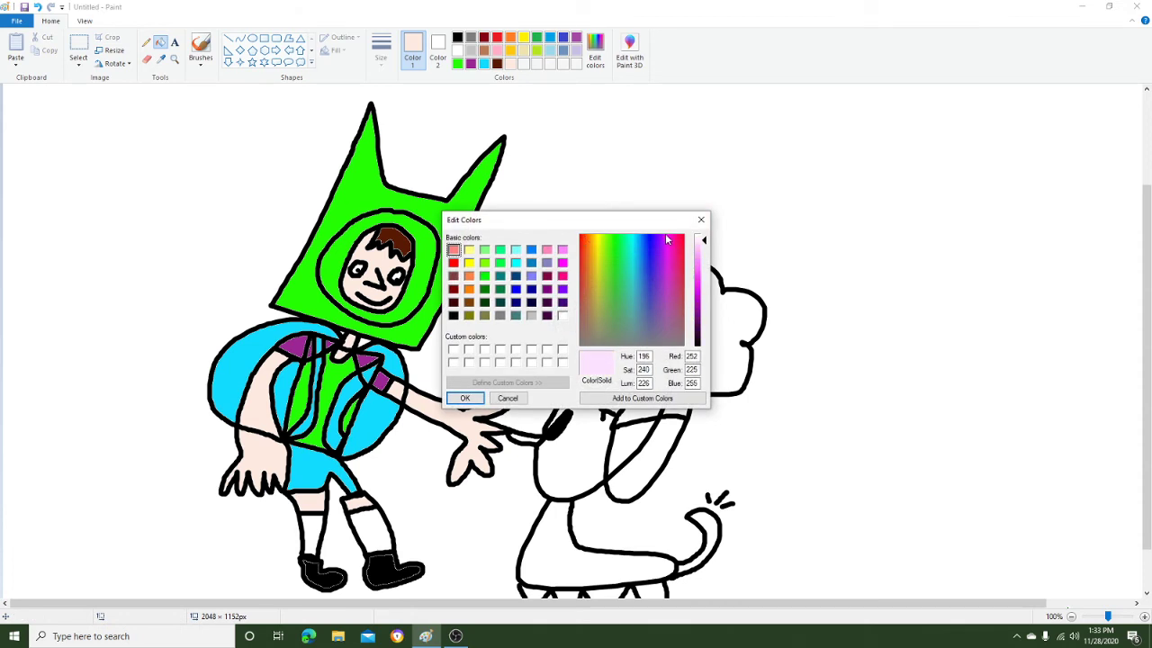
{"action": "left_click", "coordinate": [701, 268]}
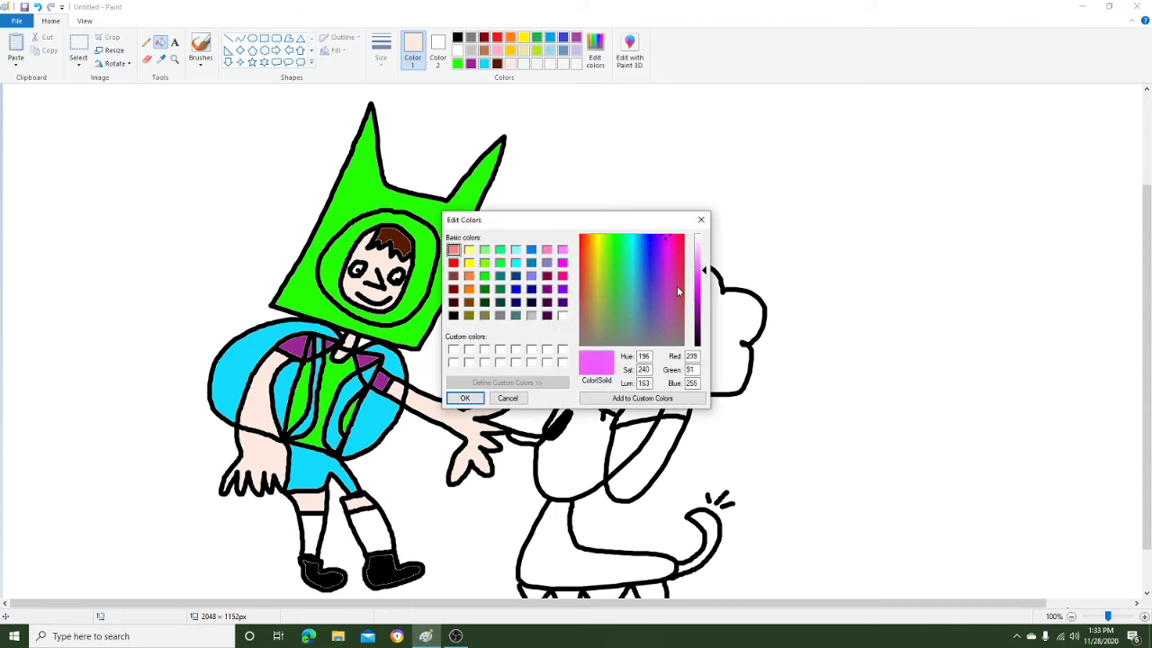
{"action": "left_click", "coordinate": [465, 398]}
{"action": "left_click", "coordinate": [575, 447]}
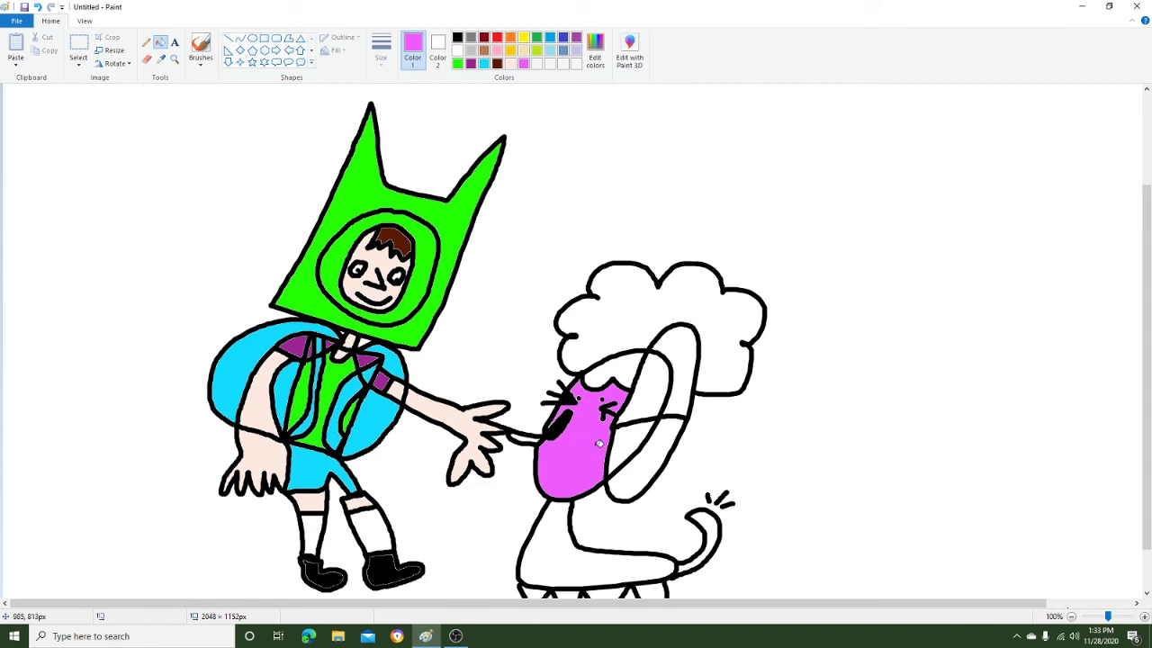
{"action": "left_click", "coordinate": [642, 403]}
{"action": "left_click", "coordinate": [689, 376]}
{"action": "left_click", "coordinate": [556, 551]}
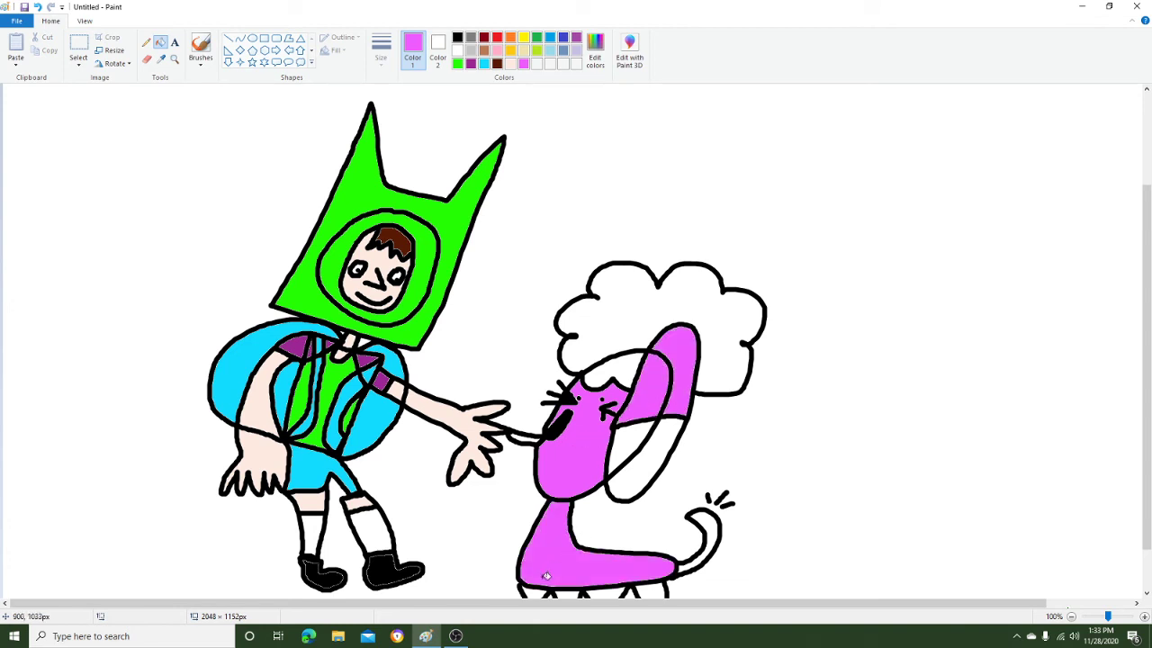
- Fill the animal's legs and tail with the custom pink and the lower part of its ear with the pale peach
{"action": "left_click", "coordinate": [540, 591]}
{"action": "left_click", "coordinate": [567, 591]}
{"action": "left_click", "coordinate": [608, 592]}
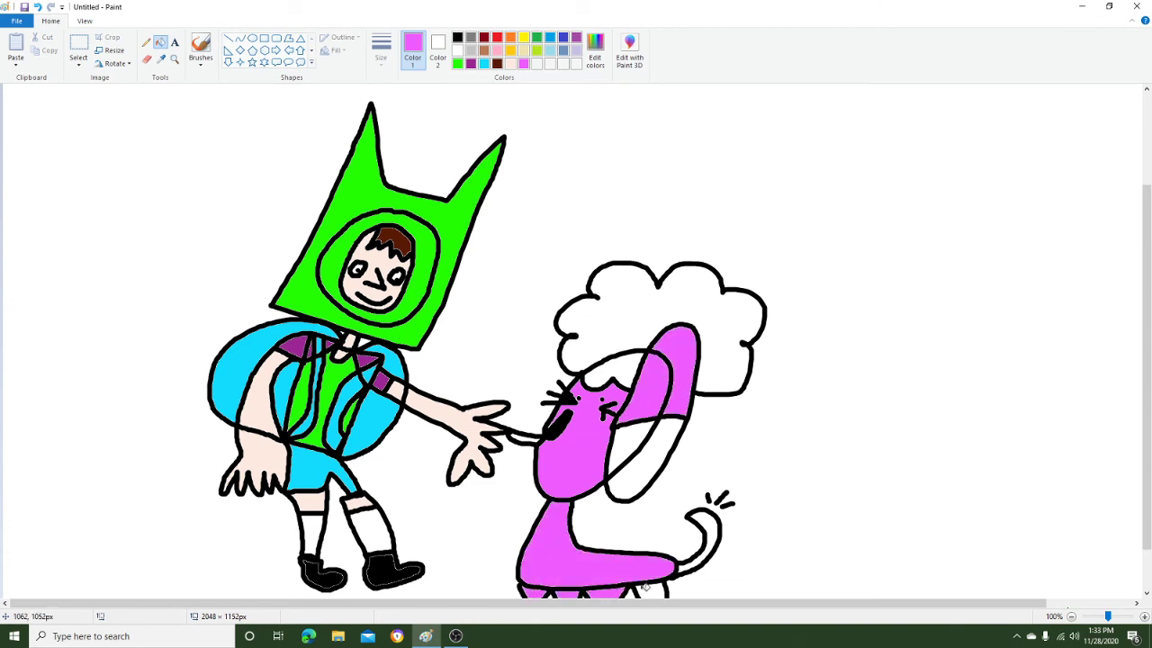
{"action": "left_click", "coordinate": [647, 587]}
{"action": "left_click", "coordinate": [713, 530]}
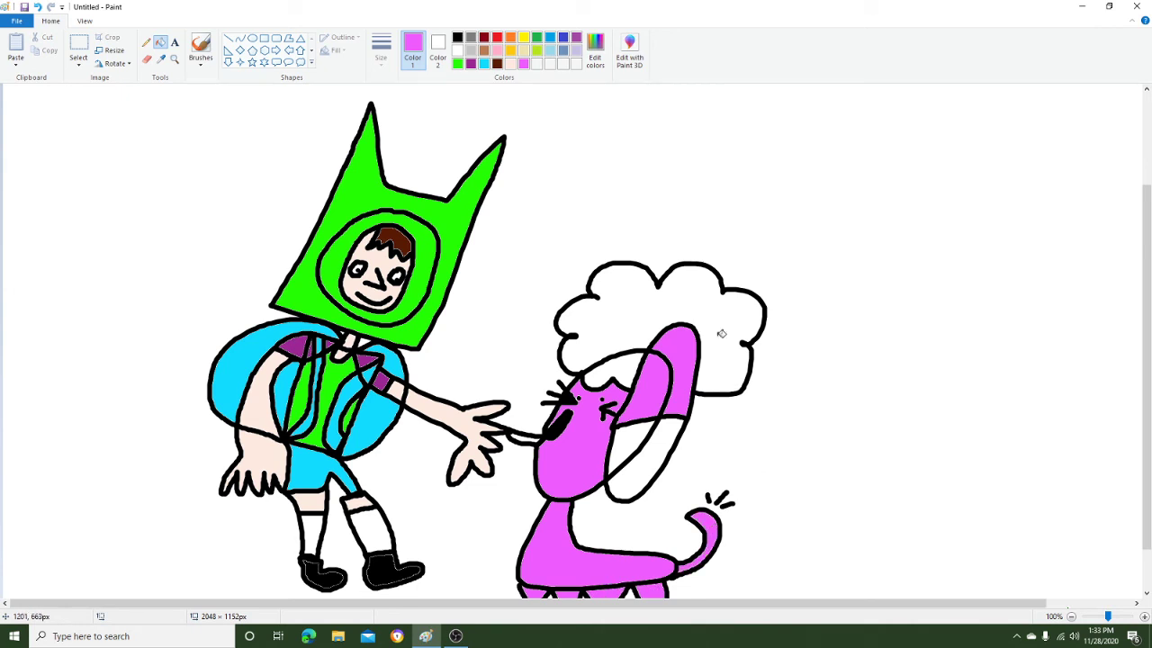
{"action": "left_click", "coordinate": [512, 64]}
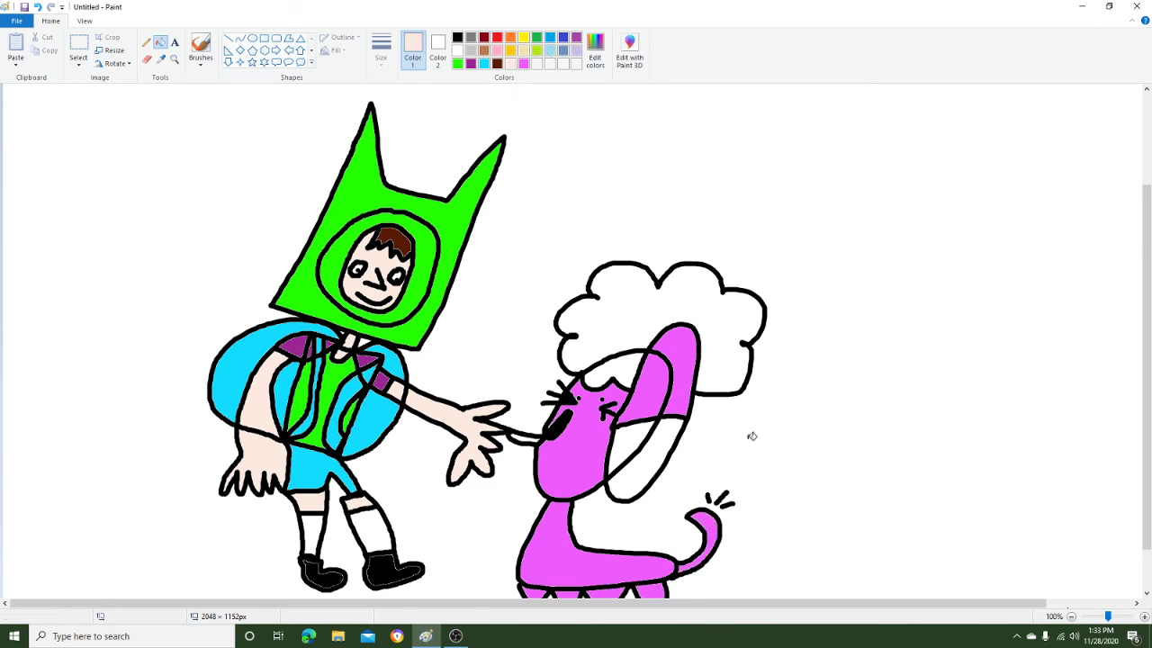
{"action": "left_click", "coordinate": [658, 452]}
- Mix a crimson with hue 226, saturation 240 and luminosity 106 and fill the animal's fluffy hair with it
{"action": "left_click", "coordinate": [594, 49]}
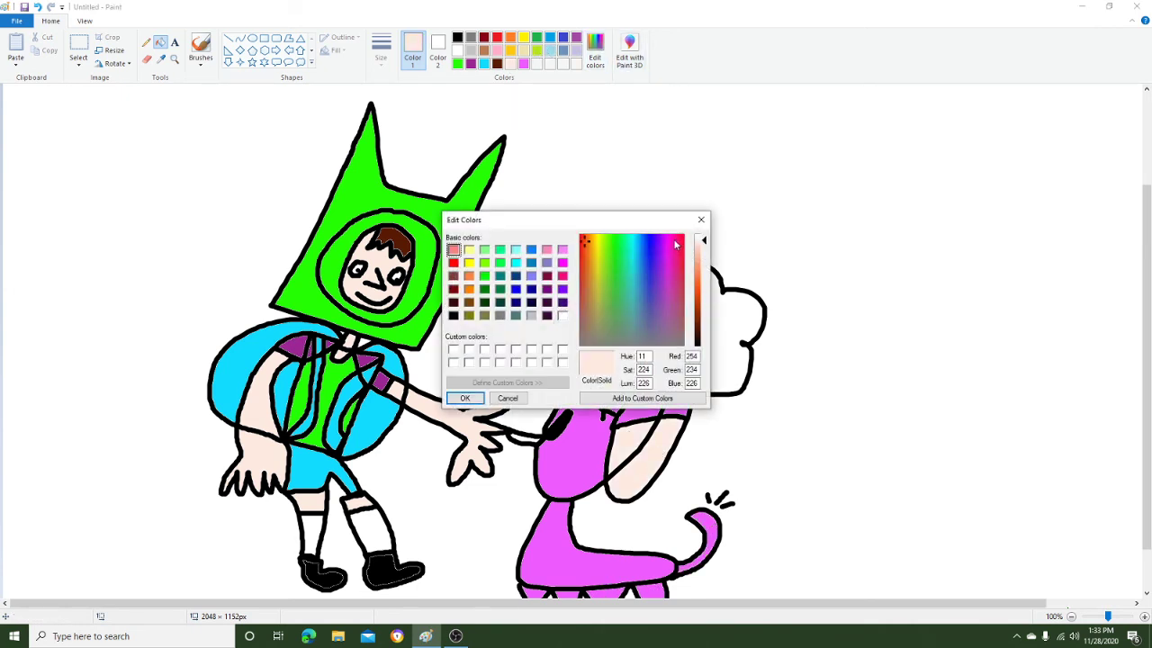
{"action": "left_click", "coordinate": [674, 238]}
{"action": "left_click_drag", "start_coordinate": [702, 270], "coordinate": [706, 302]}
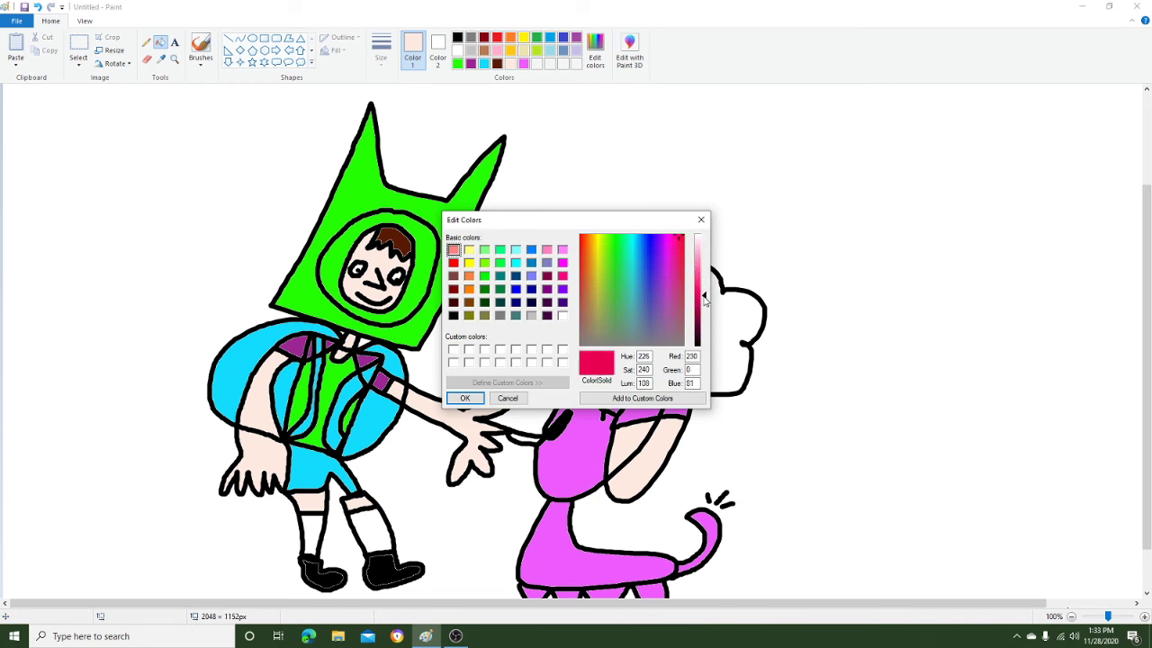
{"action": "left_click", "coordinate": [464, 398]}
{"action": "left_click", "coordinate": [619, 356]}
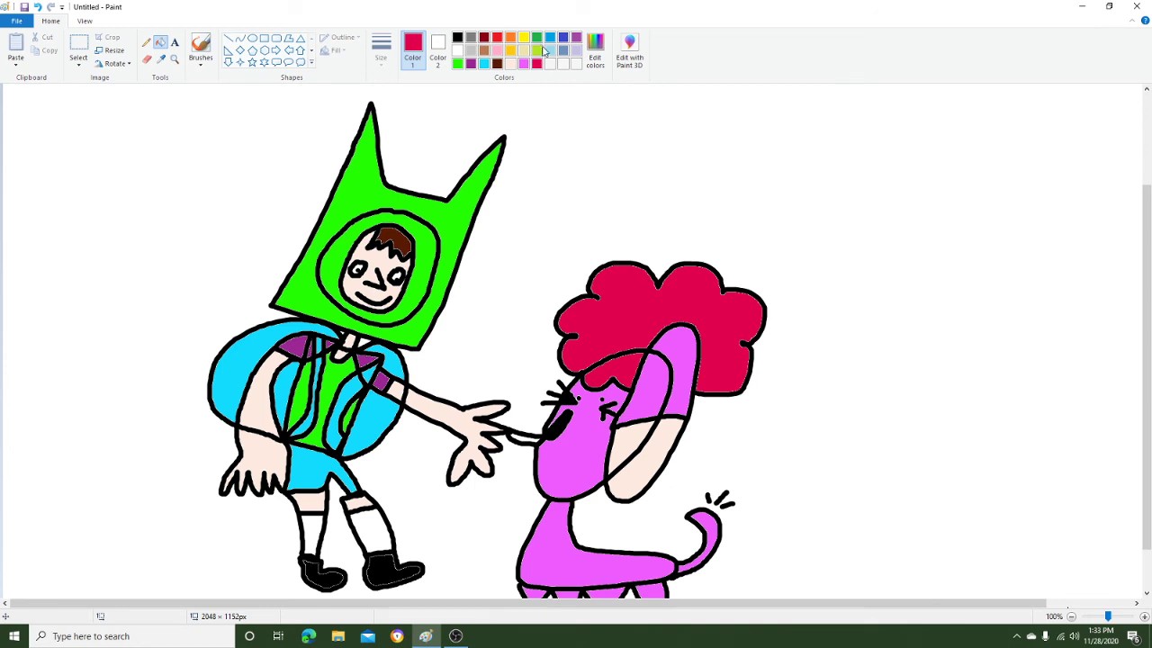
- Mix a bright red with hue 239, saturation 240 and luminosity 135 and fill the animal's tongue with it
{"action": "left_click", "coordinate": [594, 55]}
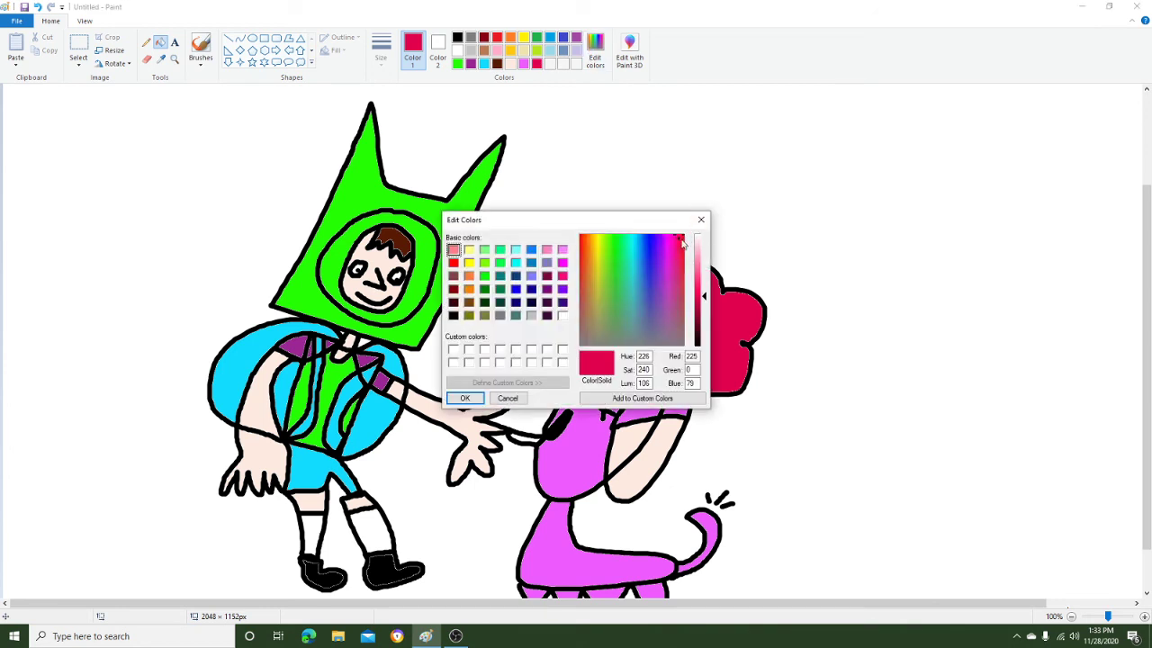
{"action": "left_click", "coordinate": [685, 241]}
{"action": "left_click_drag", "start_coordinate": [705, 300], "coordinate": [706, 286]}
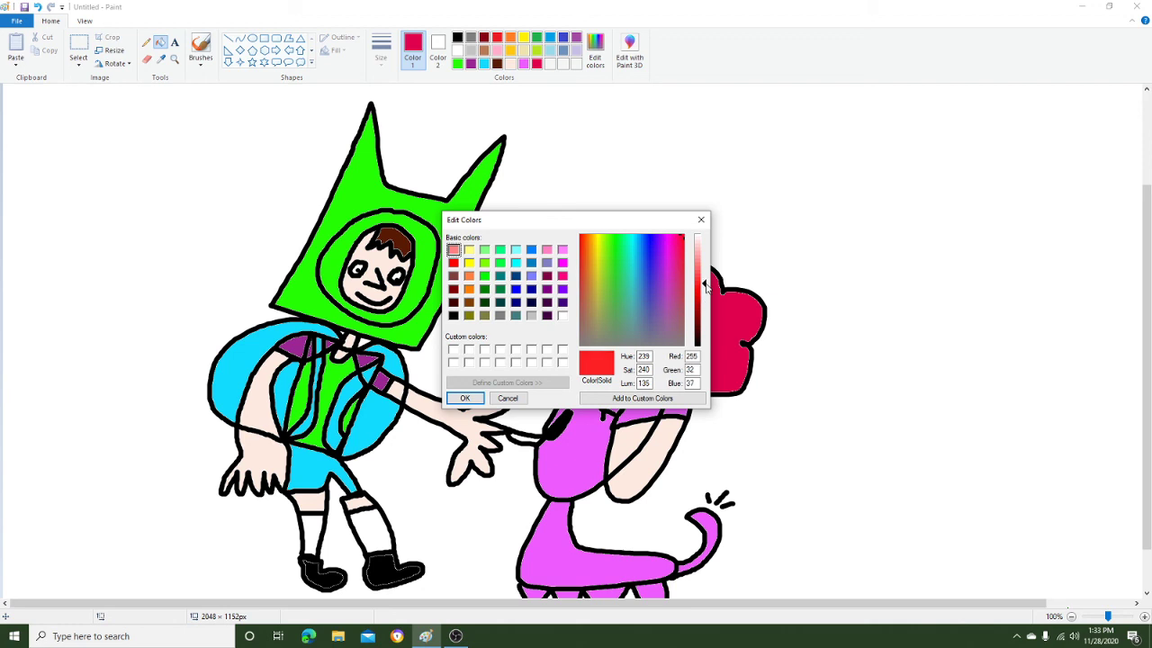
{"action": "left_click", "coordinate": [464, 397]}
{"action": "left_click", "coordinate": [527, 436]}
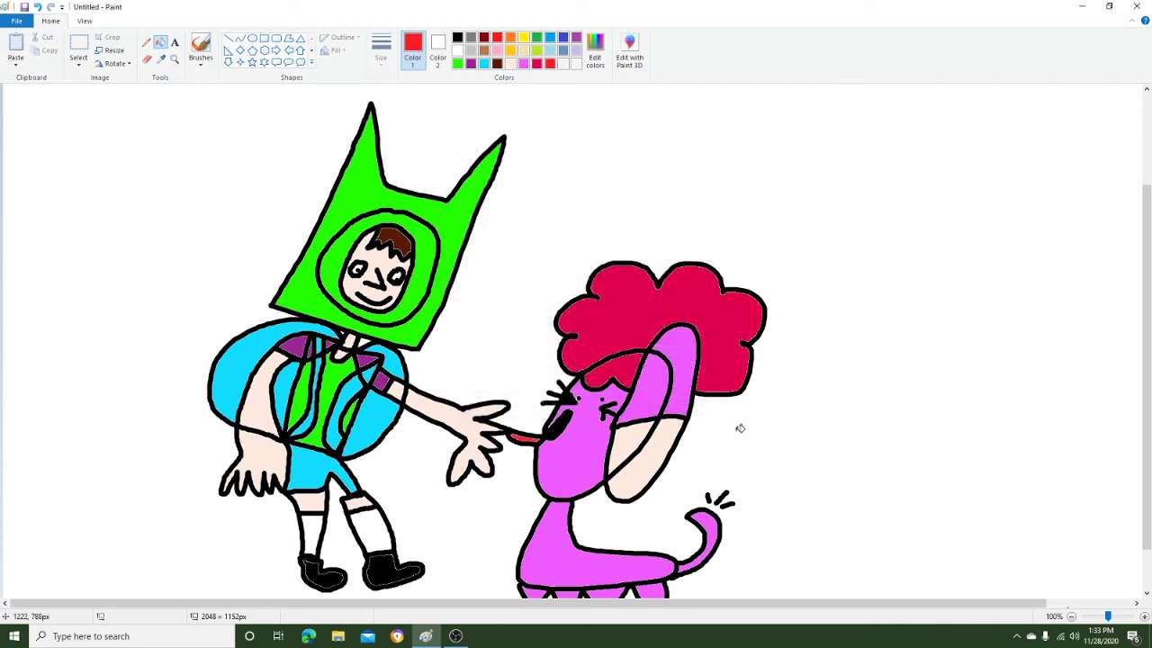
- Save the drawing as a PNG named "LIKING DOG FINGER ELIAS" in the Pictures folder
{"action": "left_click", "coordinate": [16, 19]}
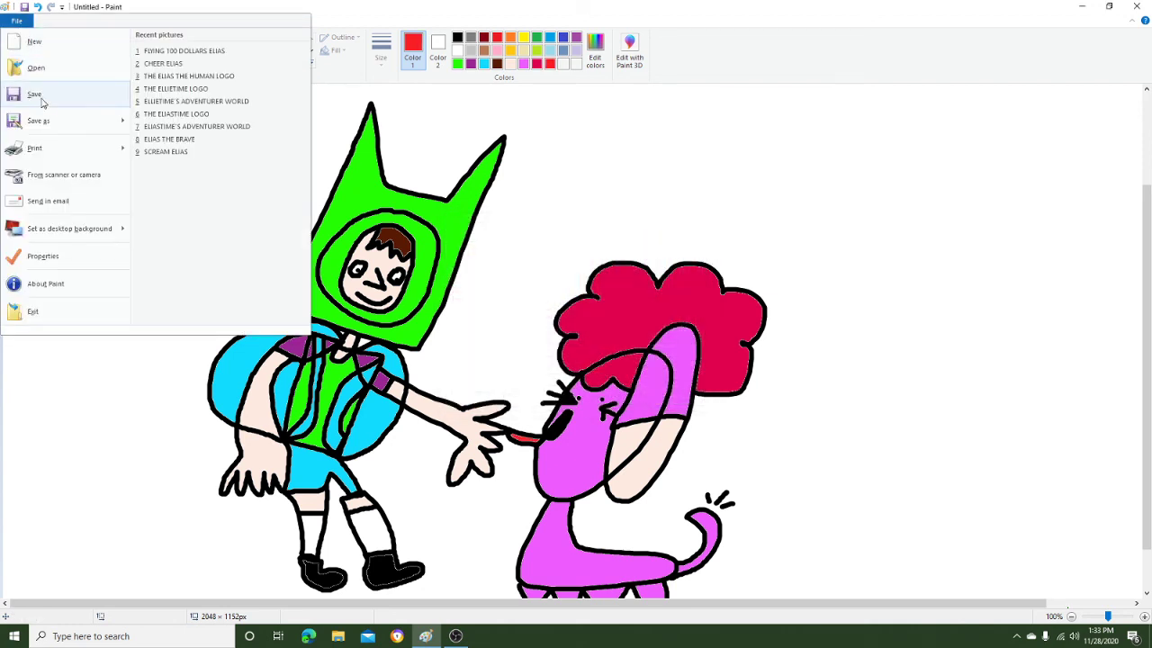
{"action": "left_click", "coordinate": [41, 100]}
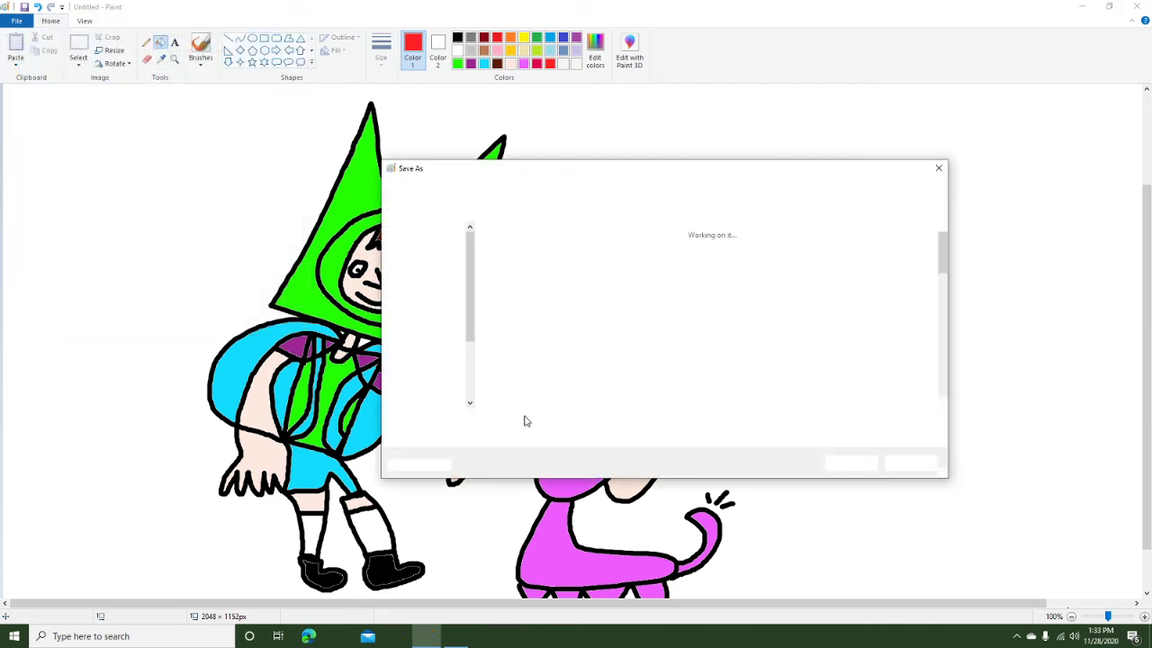
{"action": "type", "text": "l"}
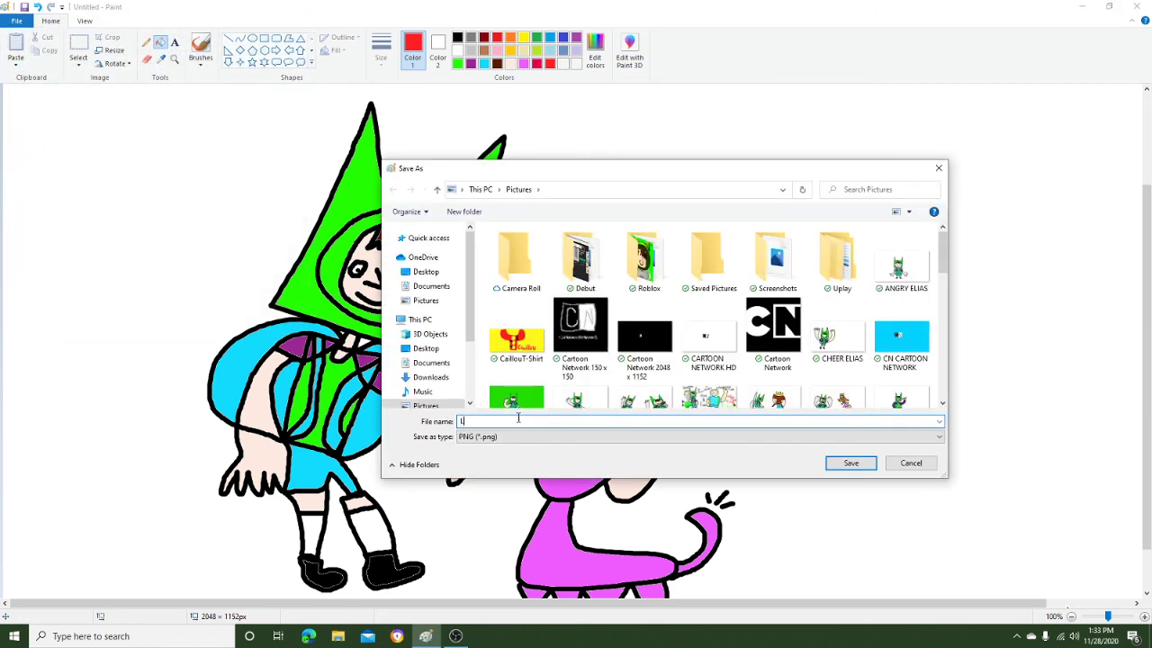
{"action": "type", "text": "IKING DOG FINGER ELIAS"}
{"action": "left_click", "coordinate": [851, 464]}
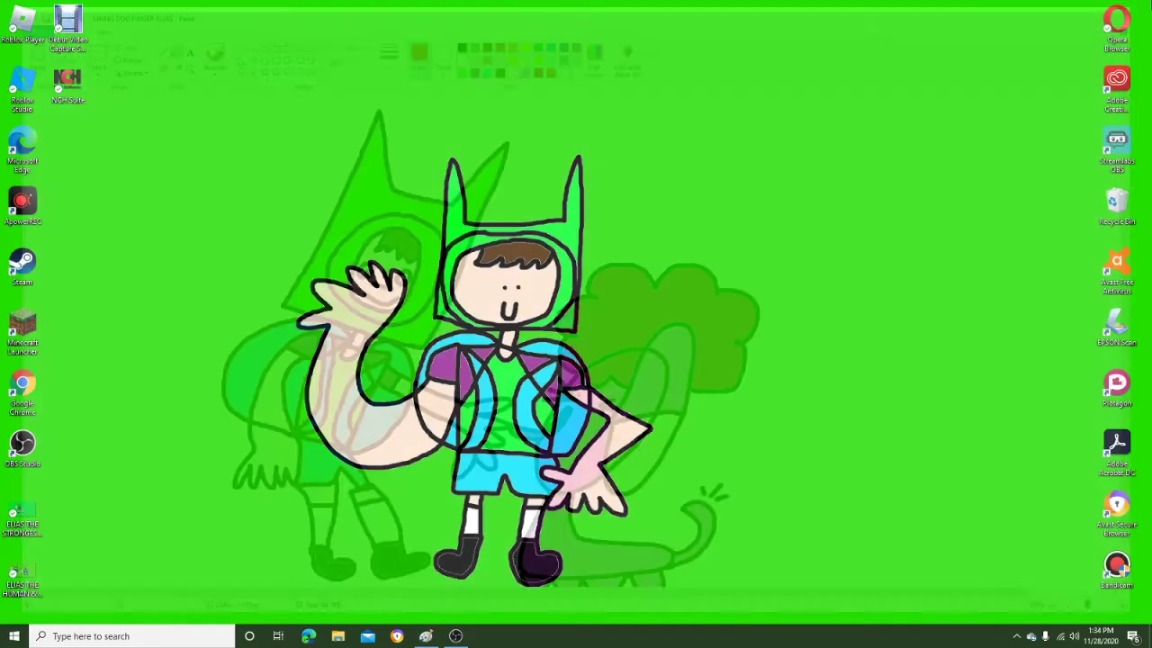